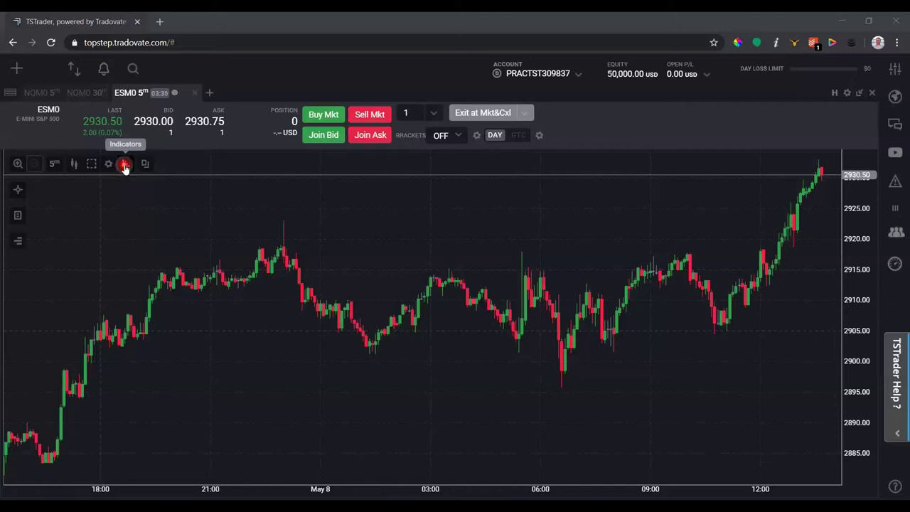
Step: Add an Exponential Moving Average from the Moving Averages indicators
click(124, 165)
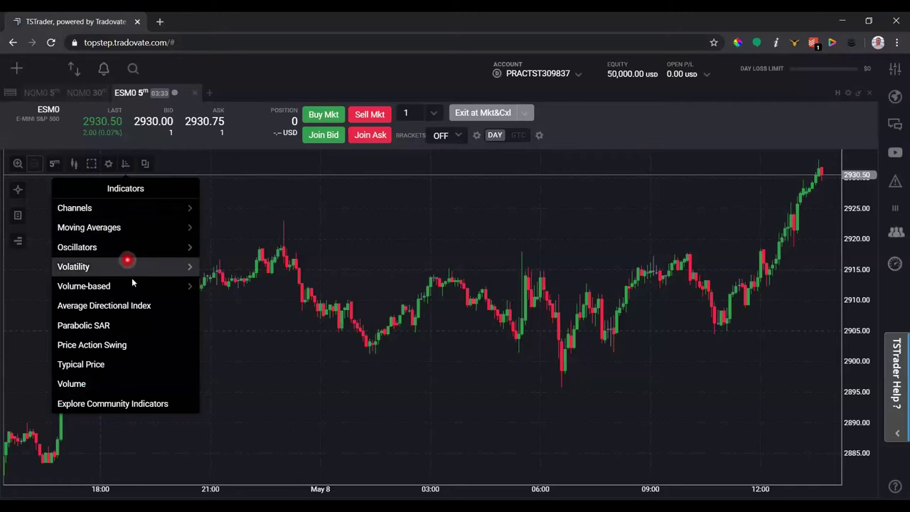
click(111, 228)
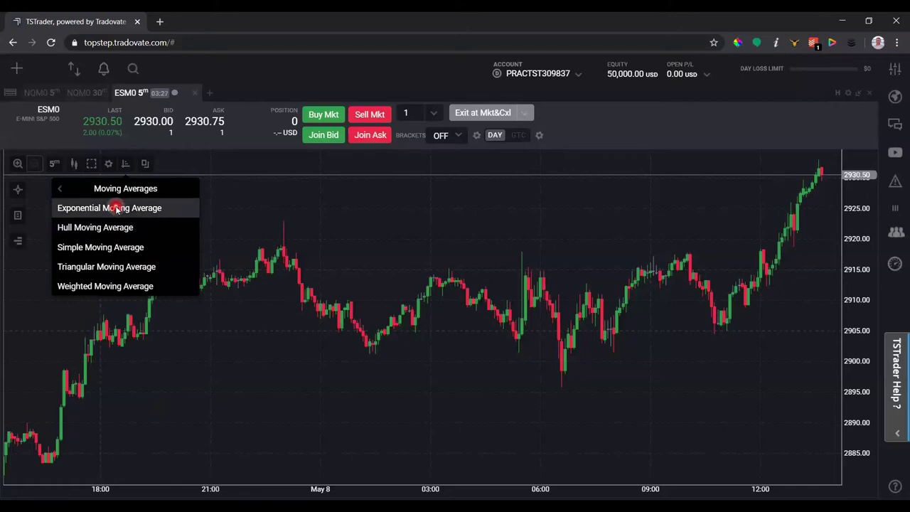
click(116, 208)
Step: Set the EMA period to 20 with a medium blue line colour and save it
drag(271, 232, 308, 234)
click(363, 230)
click(273, 176)
click(302, 215)
click(300, 238)
click(288, 170)
click(284, 171)
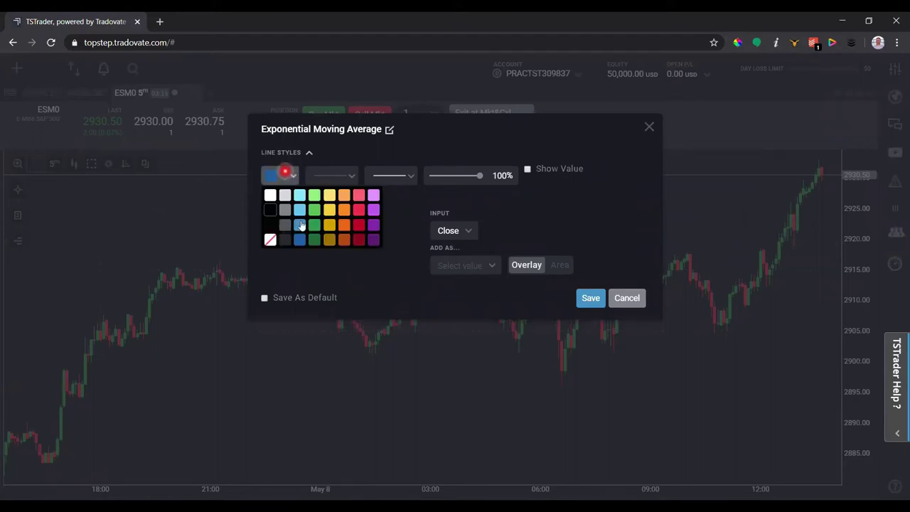
click(301, 225)
click(367, 213)
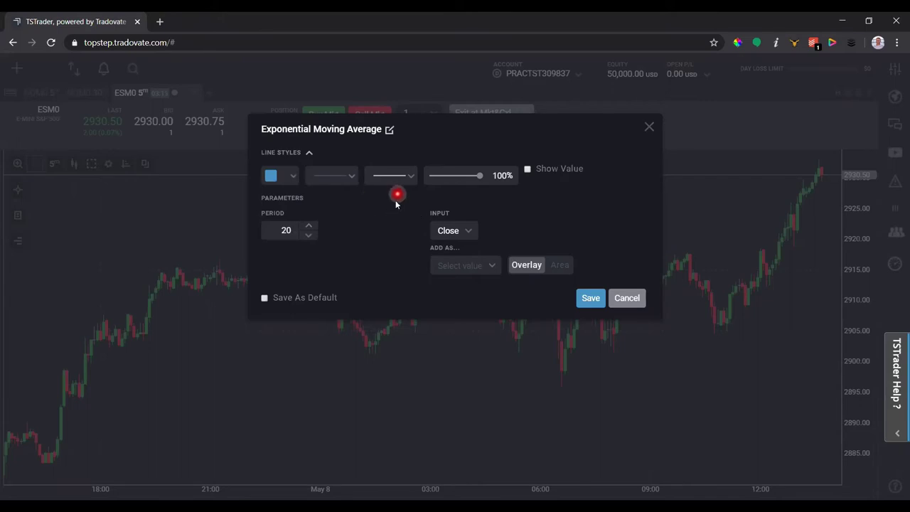
click(587, 297)
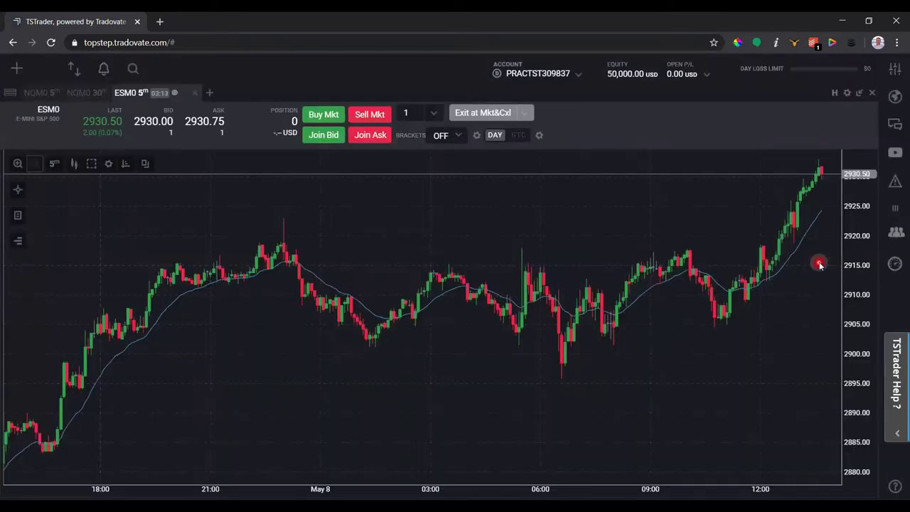
Step: Give the 20-period EMA line a thicker line width and save
double_click(321, 285)
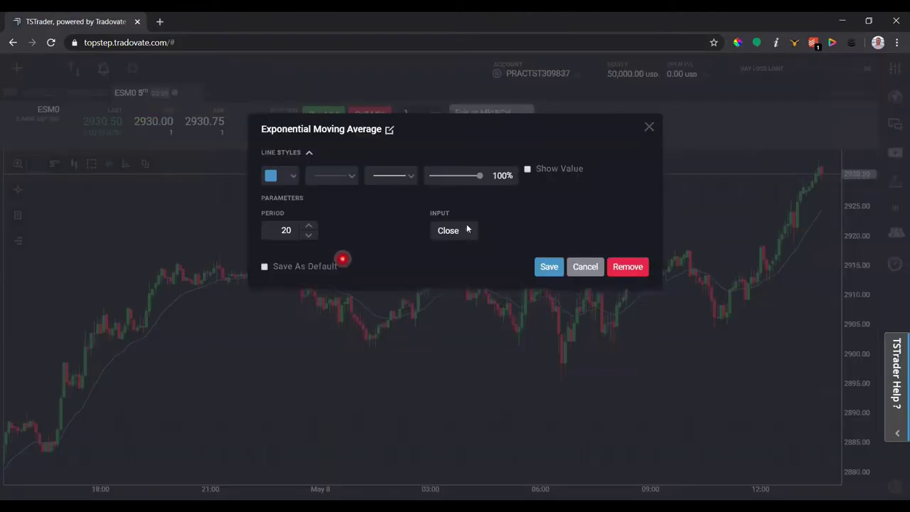
click(387, 178)
click(406, 176)
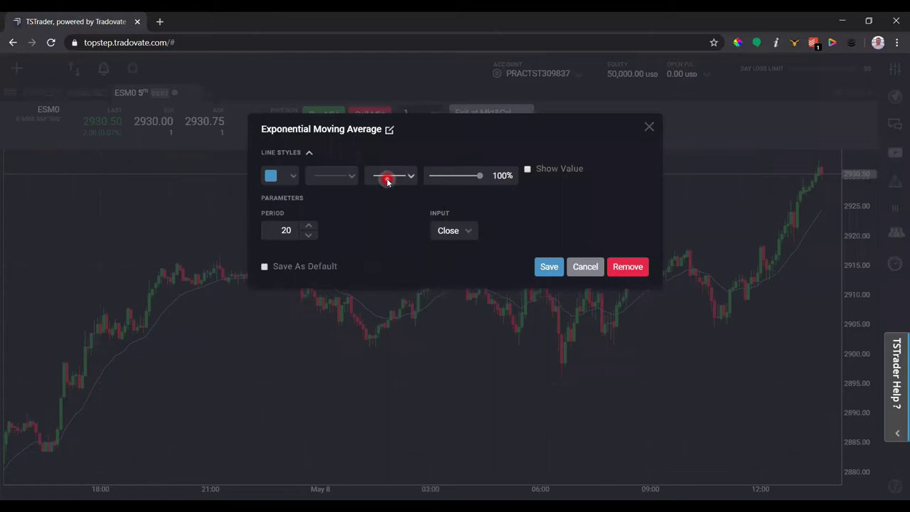
click(349, 175)
click(341, 271)
click(551, 267)
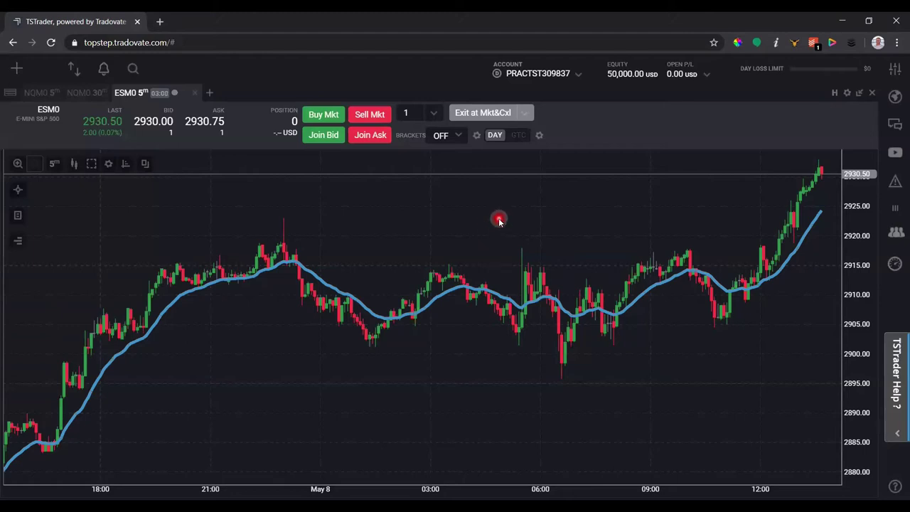
Step: Add Pivot Points from the Channels indicators, keeping the default line styles
click(126, 164)
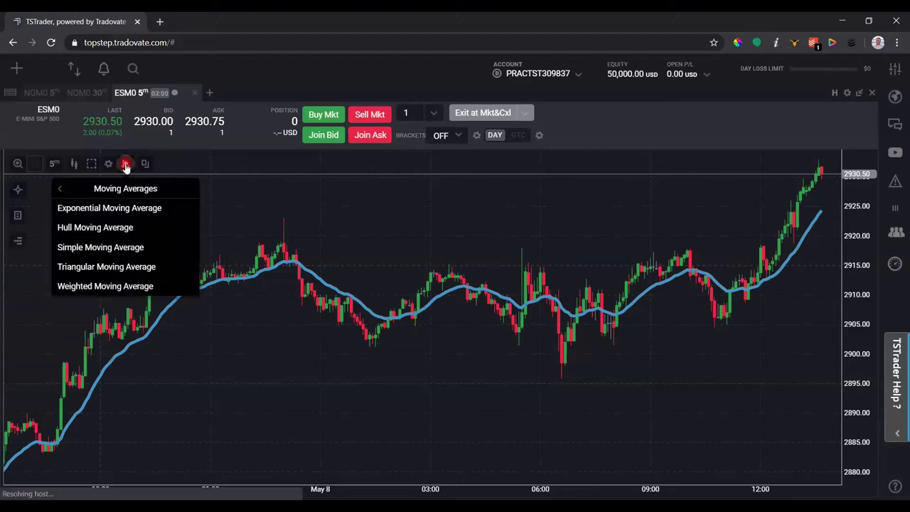
click(59, 187)
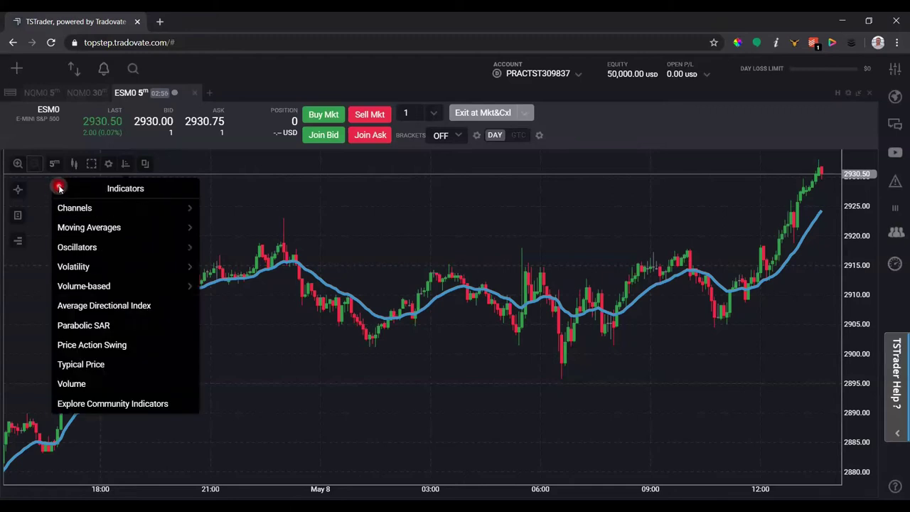
click(109, 210)
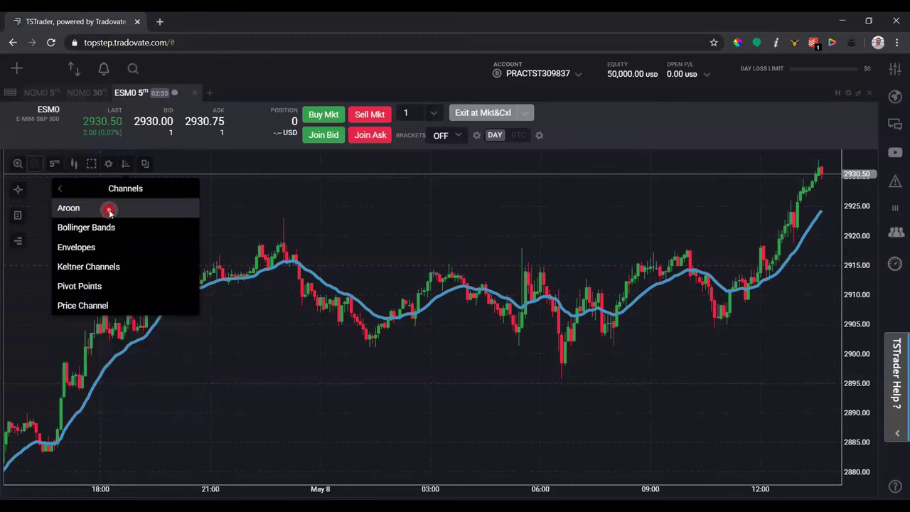
click(105, 287)
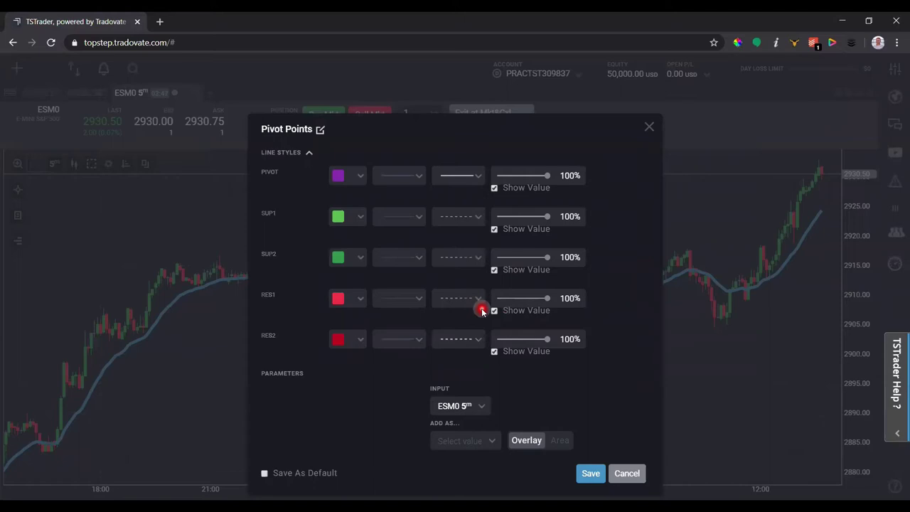
click(341, 177)
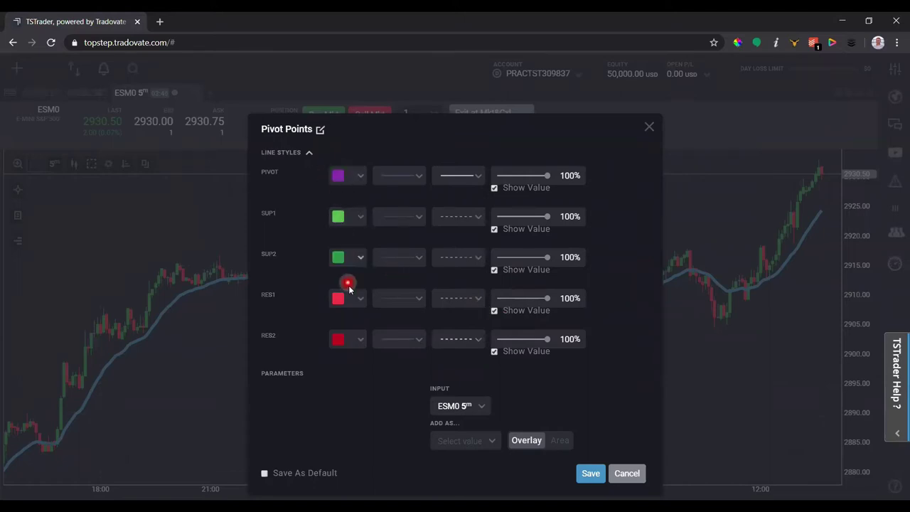
click(590, 473)
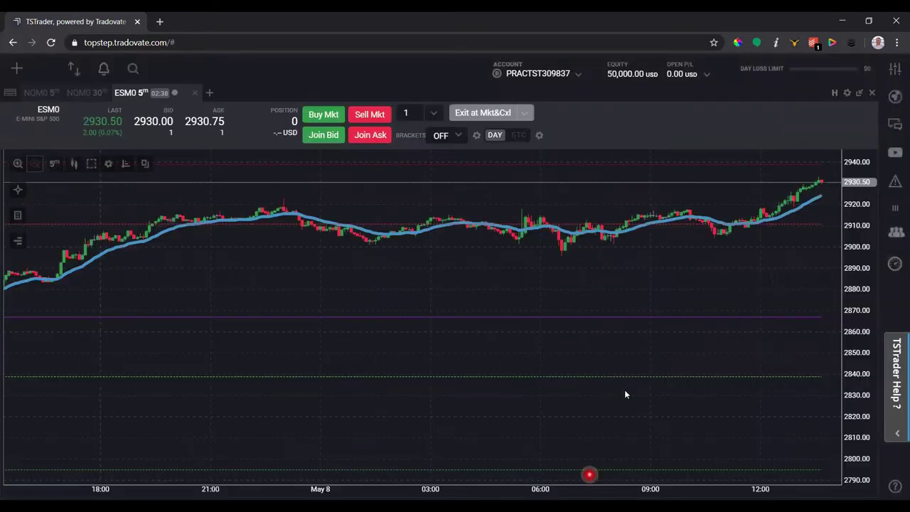
Step: Autofit the ESM0 chart and switch it to 30-minute bars
click(90, 164)
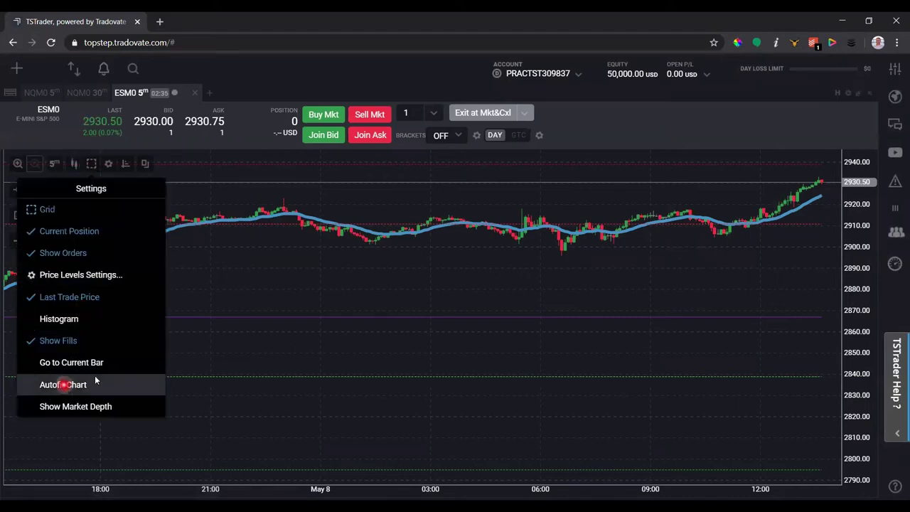
click(64, 384)
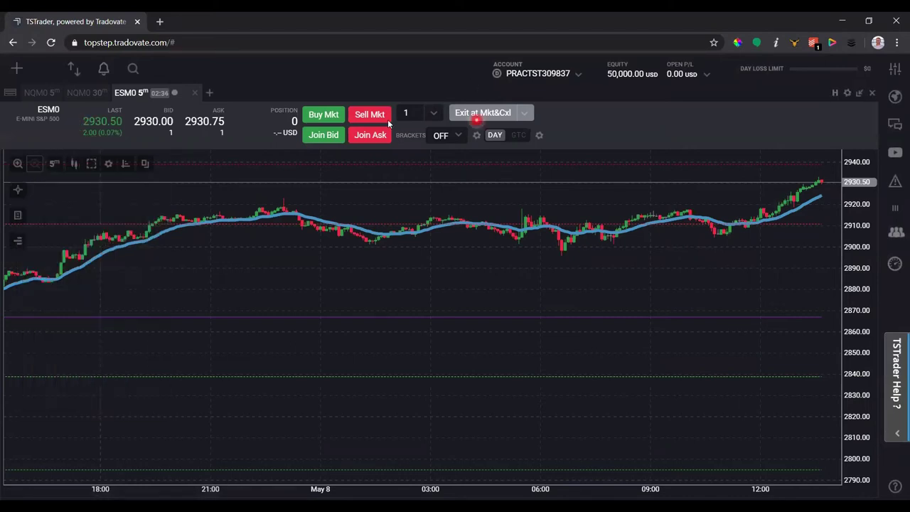
click(54, 163)
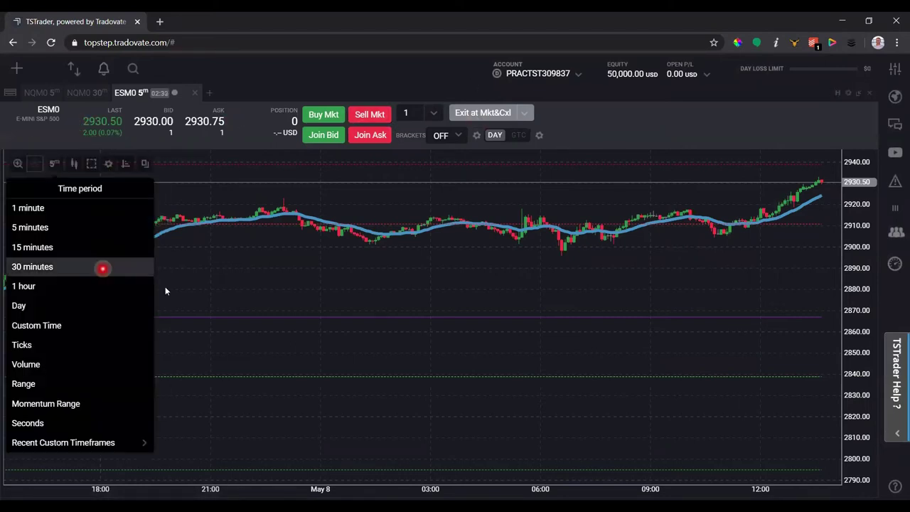
click(32, 266)
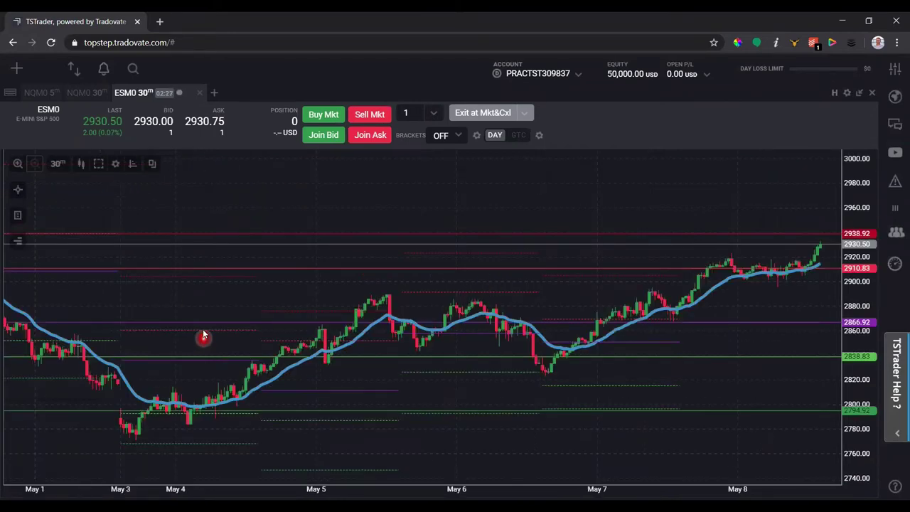
Step: Review the Pivot Points settings and close them without changes
click(113, 163)
click(118, 254)
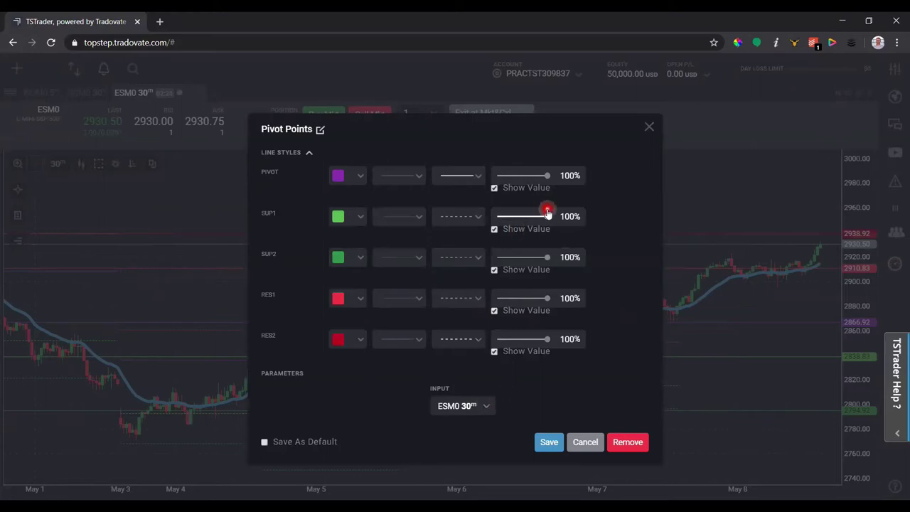
click(584, 441)
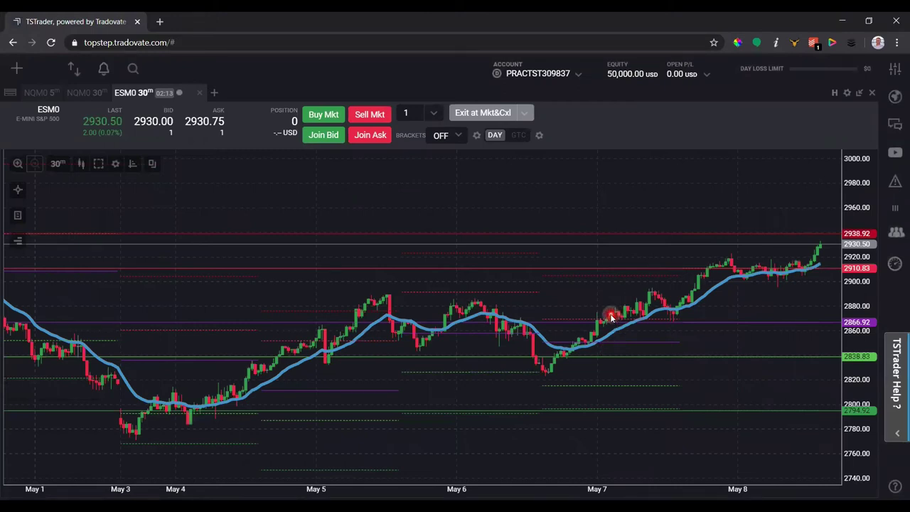
scroll(611, 316, up, 5)
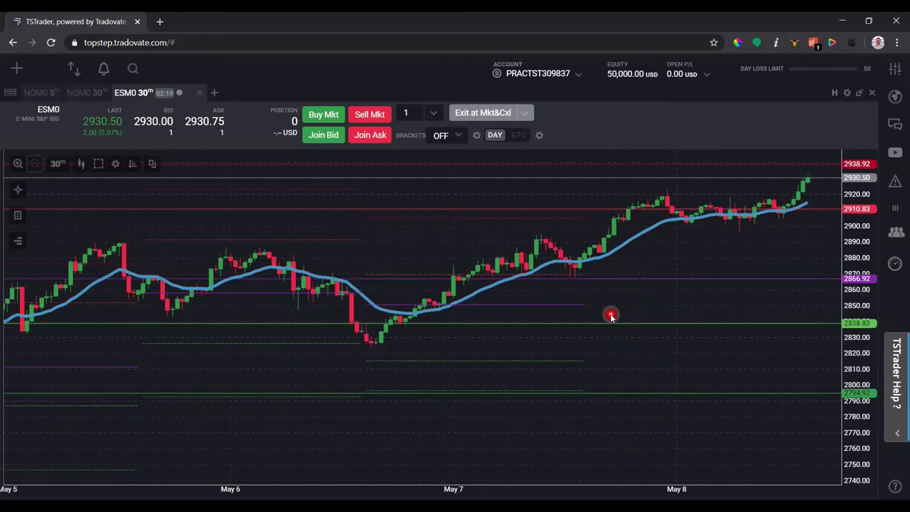
scroll(649, 274, up, 5)
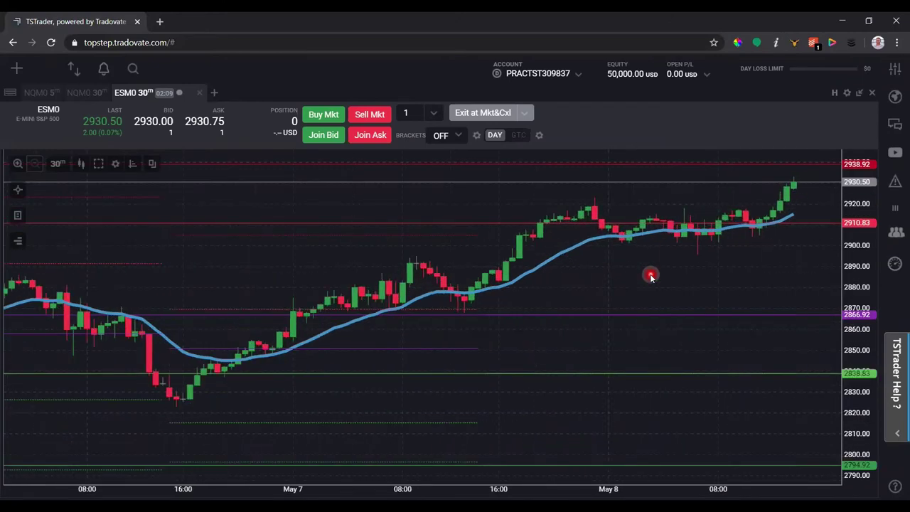
scroll(650, 276, down, 5)
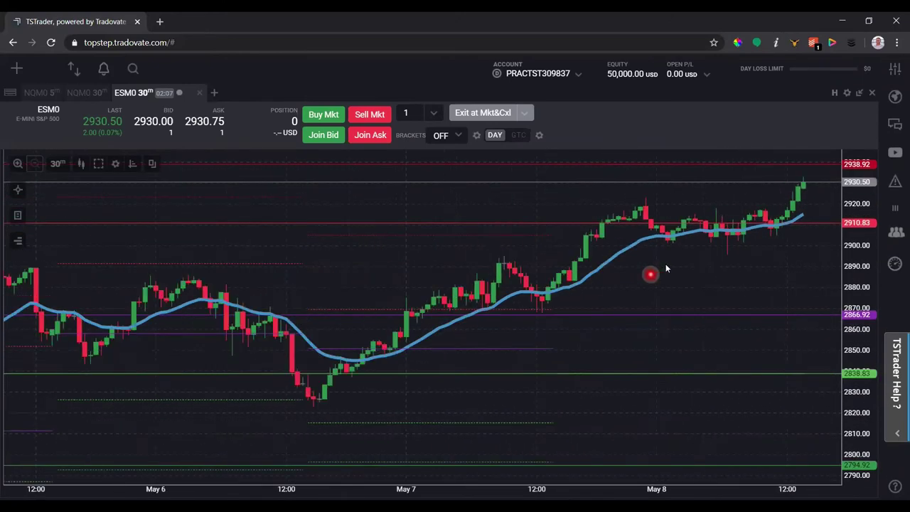
Step: Remove Pivot Points and add a 14-period Relative Strength Index from Oscillators
click(117, 164)
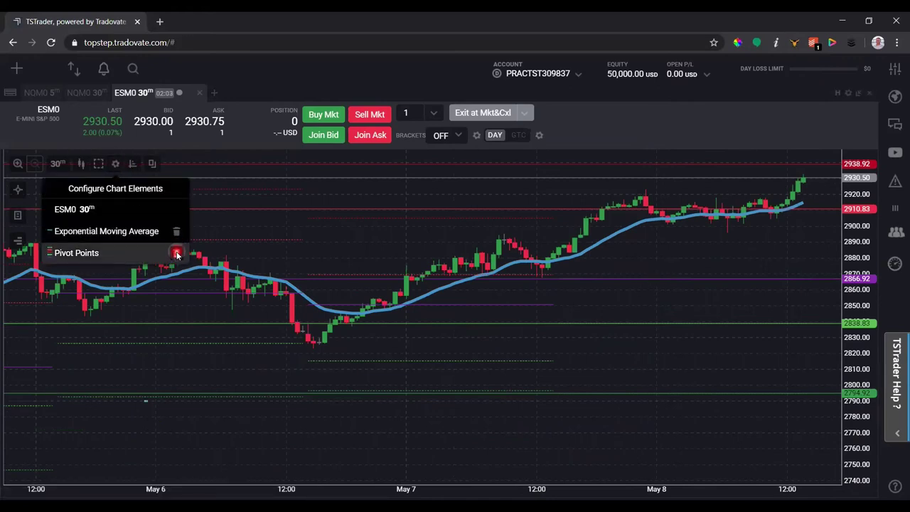
click(176, 252)
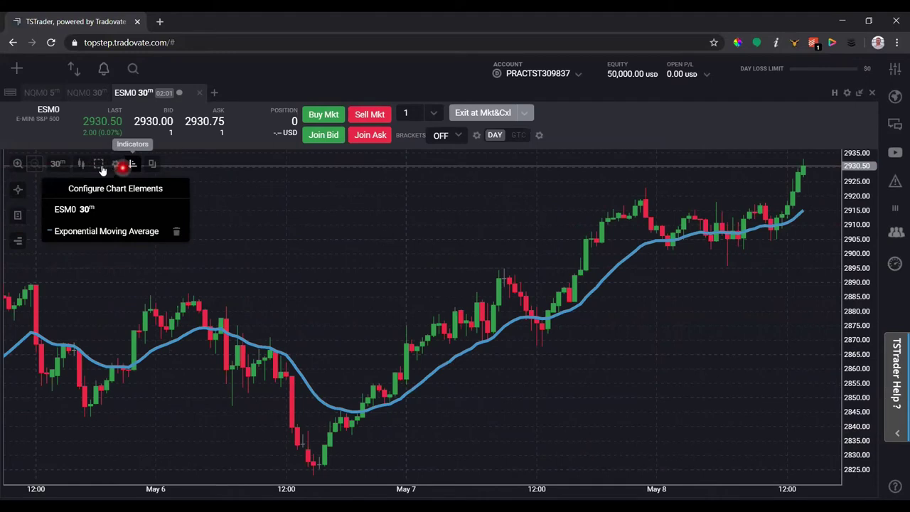
click(133, 164)
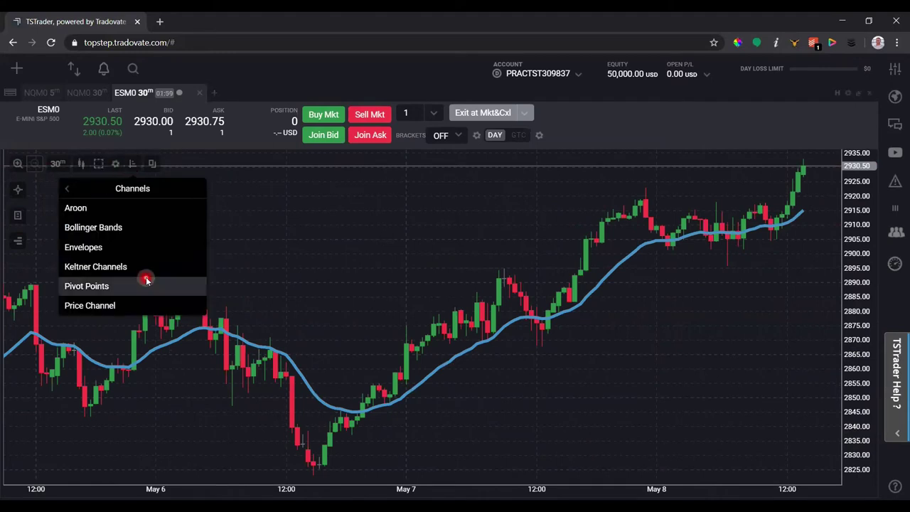
click(67, 189)
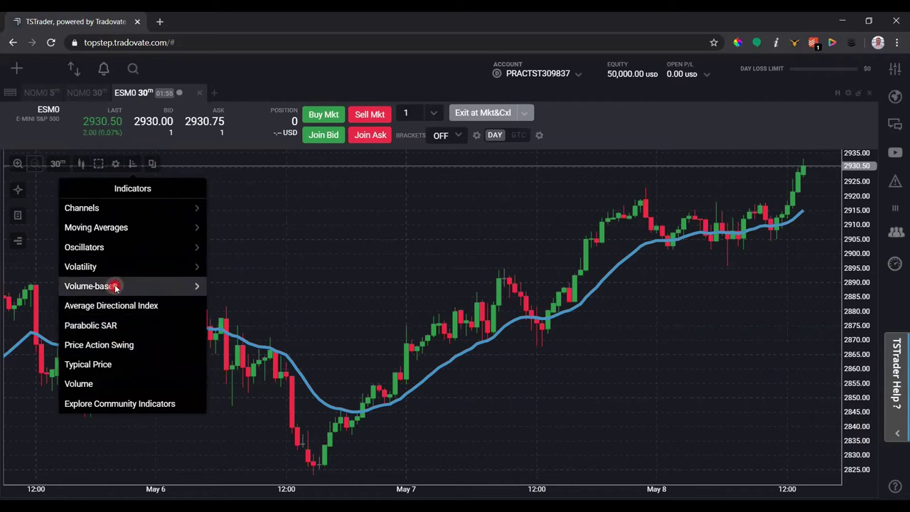
click(118, 248)
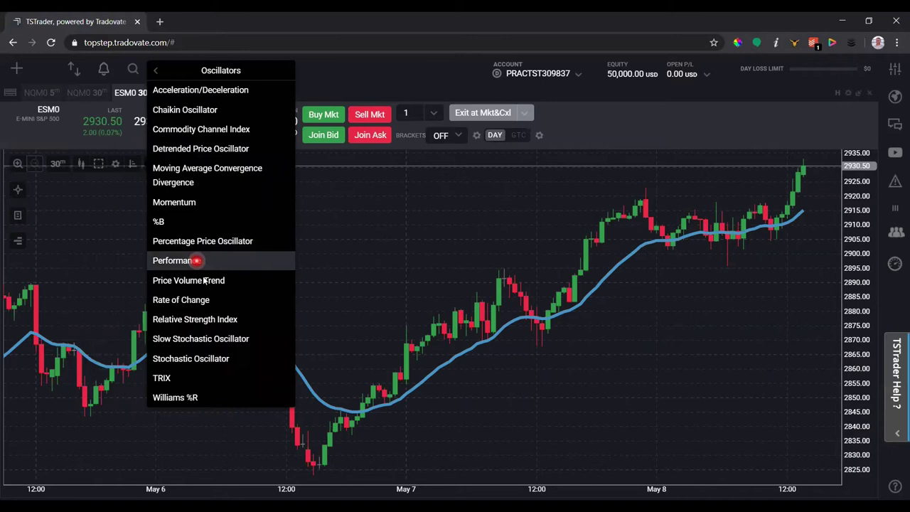
click(213, 319)
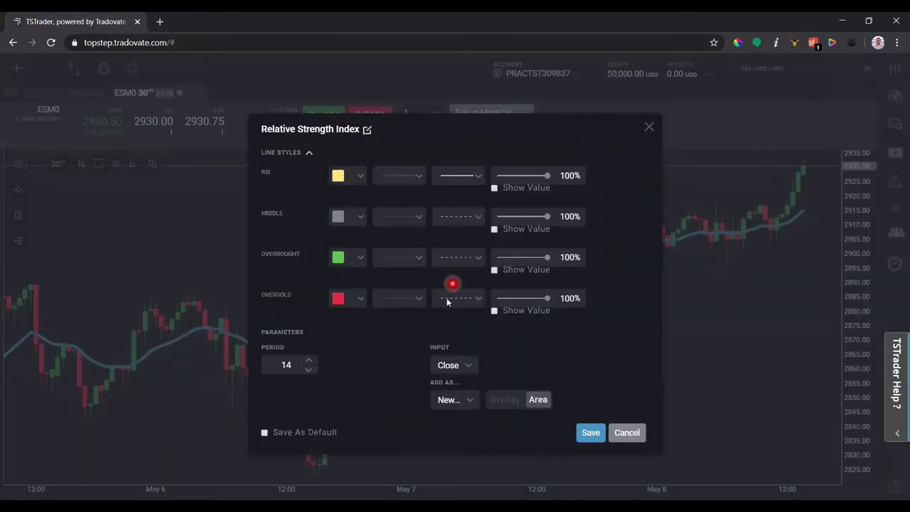
click(587, 438)
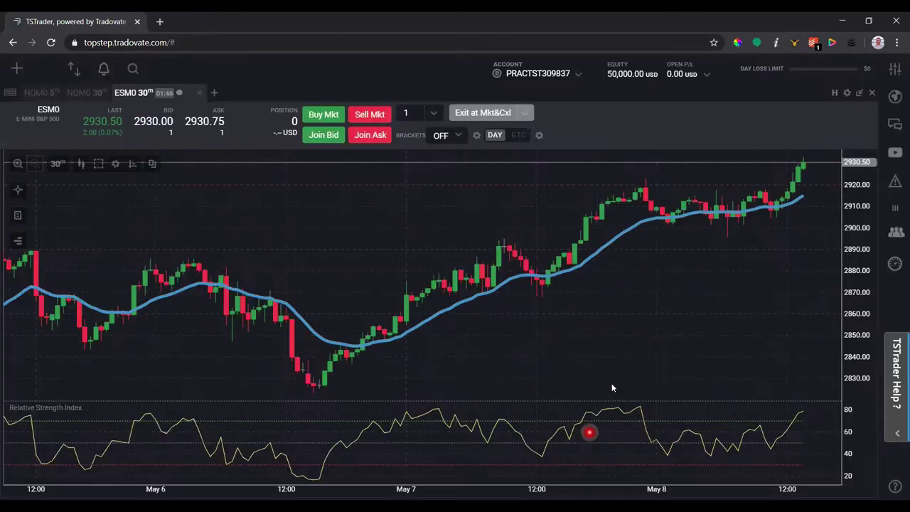
click(137, 166)
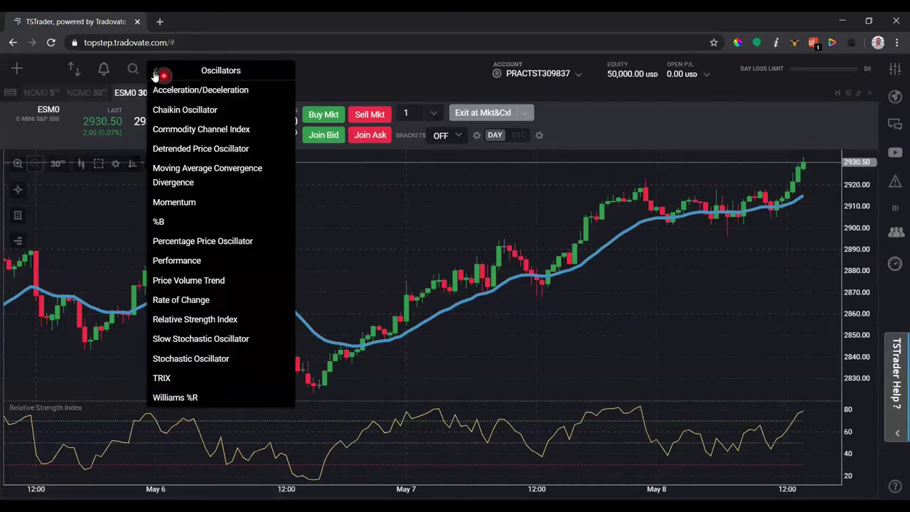
click(154, 77)
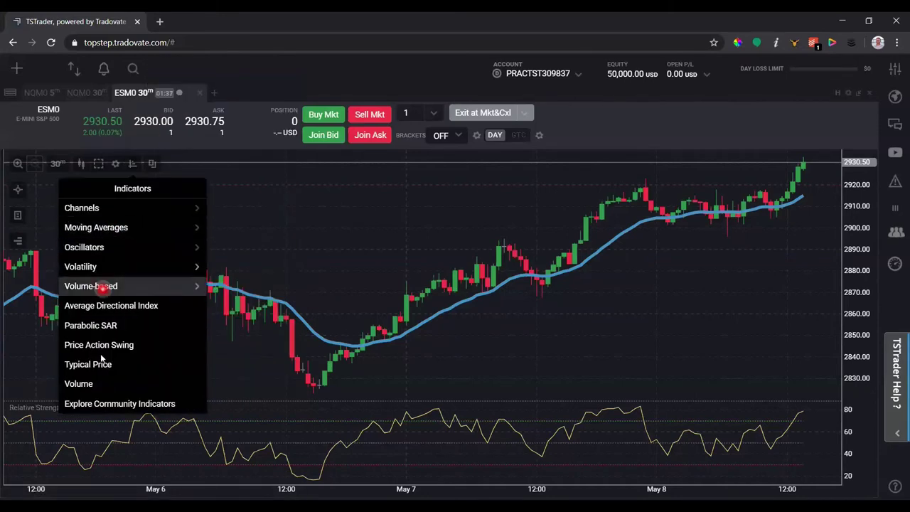
click(106, 390)
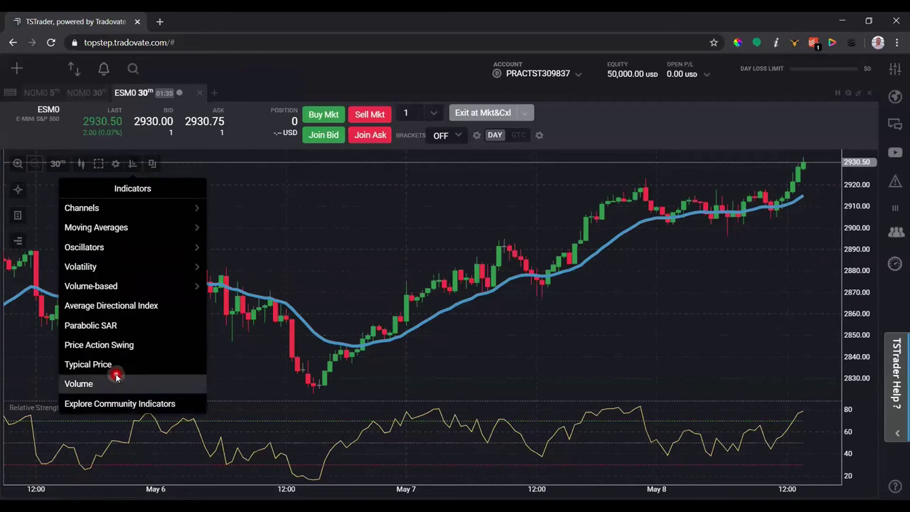
click(98, 246)
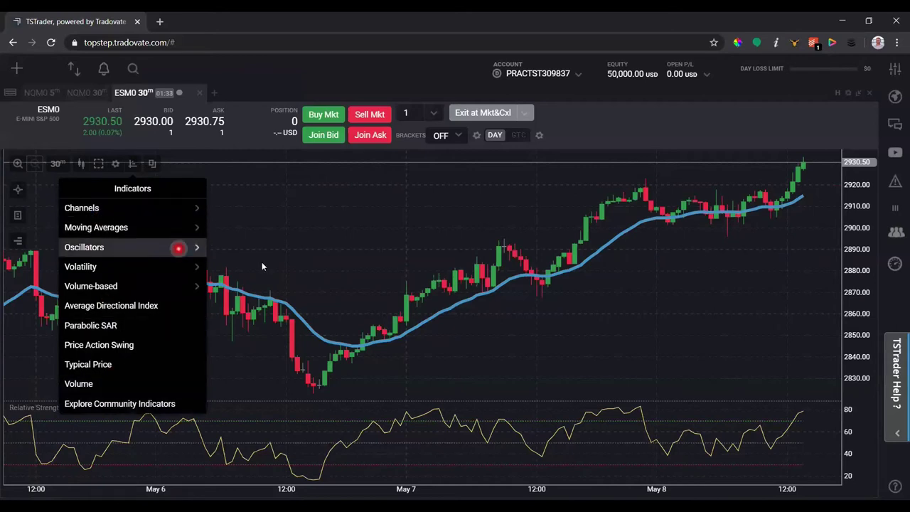
click(283, 213)
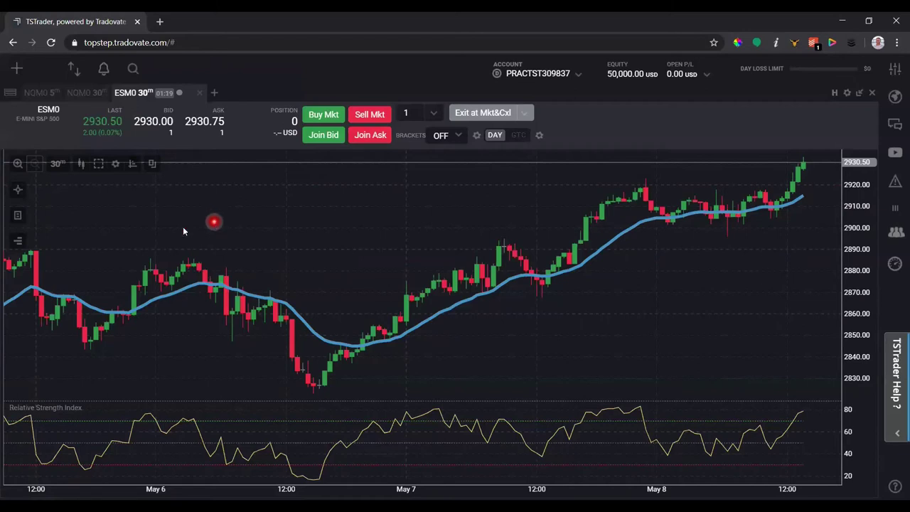
Step: Draw a straight trendline rising from the May 6 low along the May 8 lows
click(18, 244)
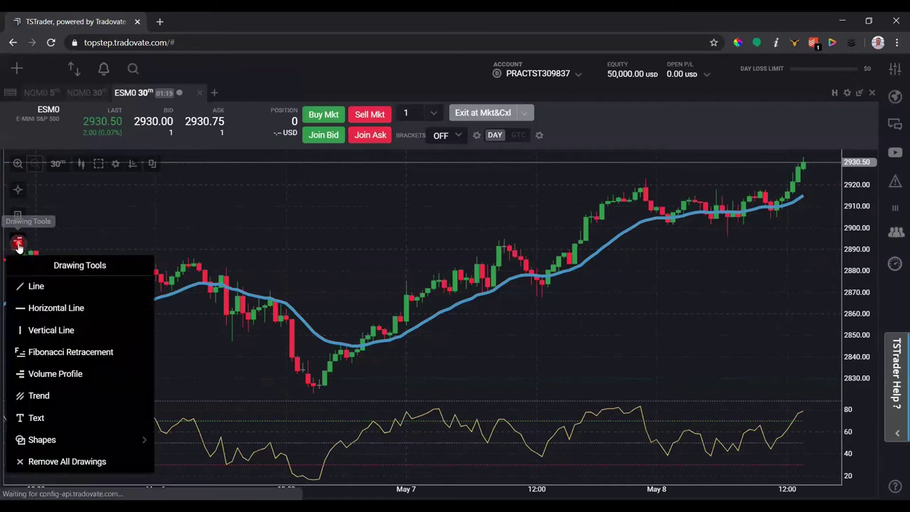
click(37, 286)
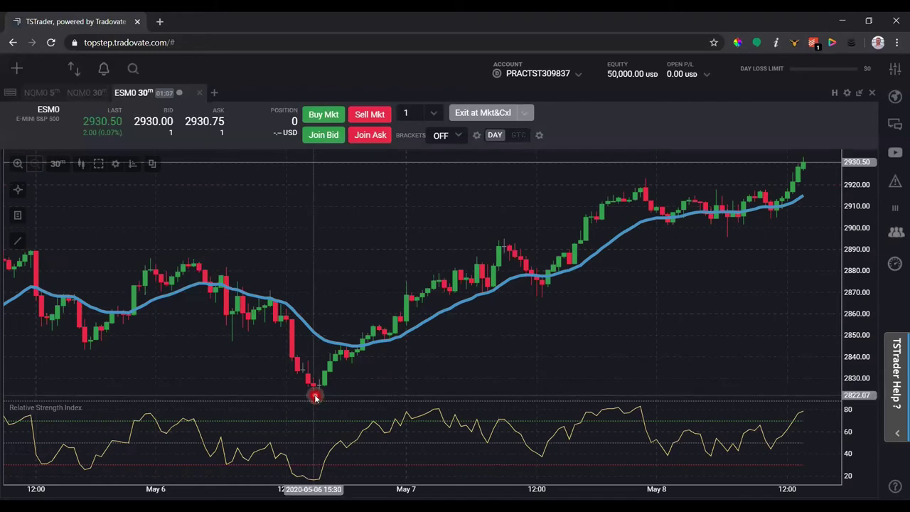
drag(314, 393, 730, 240)
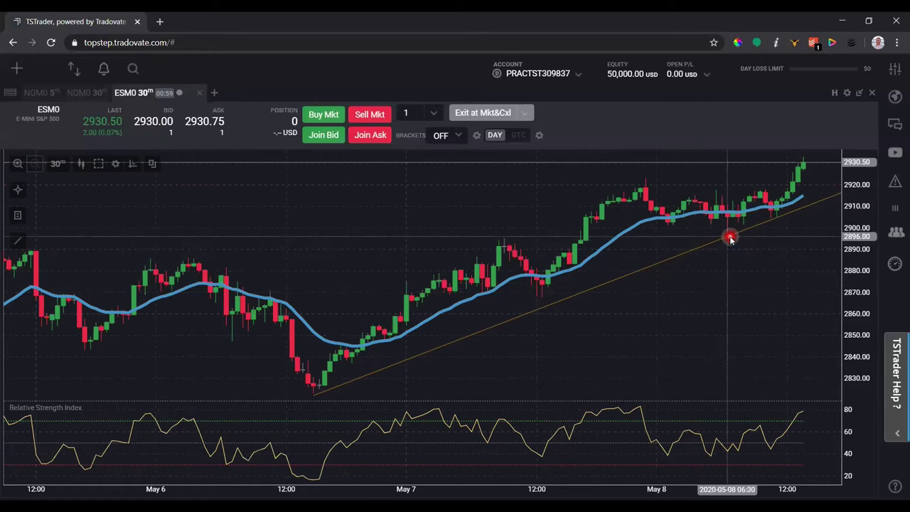
click(607, 348)
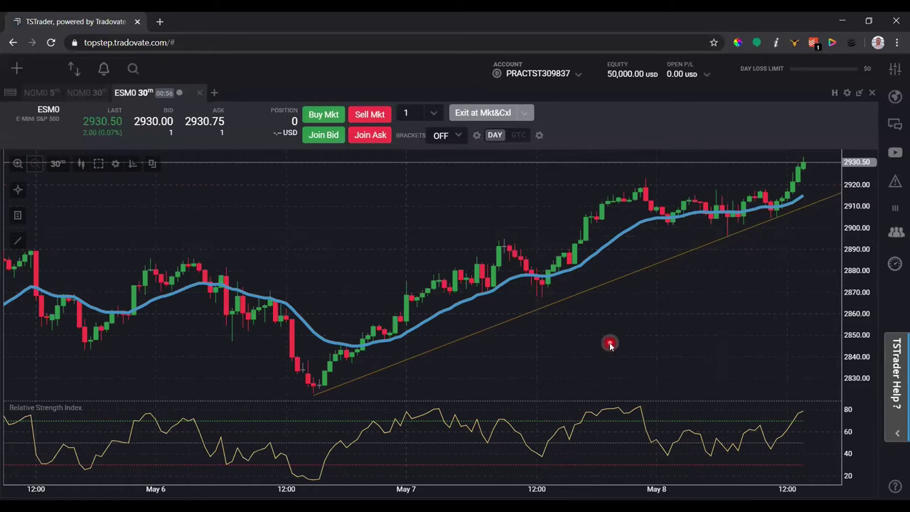
click(19, 242)
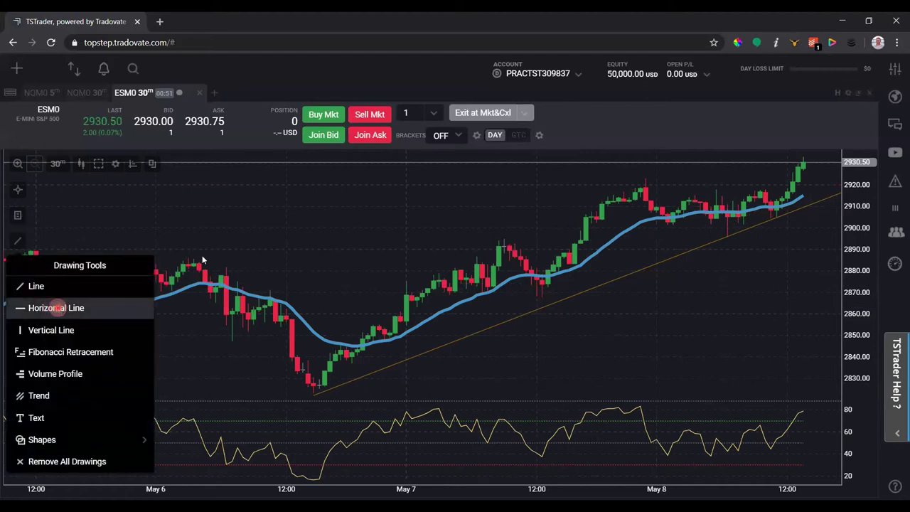
Step: Place a horizontal line at about 2917, adjusting it to near 2920
click(57, 308)
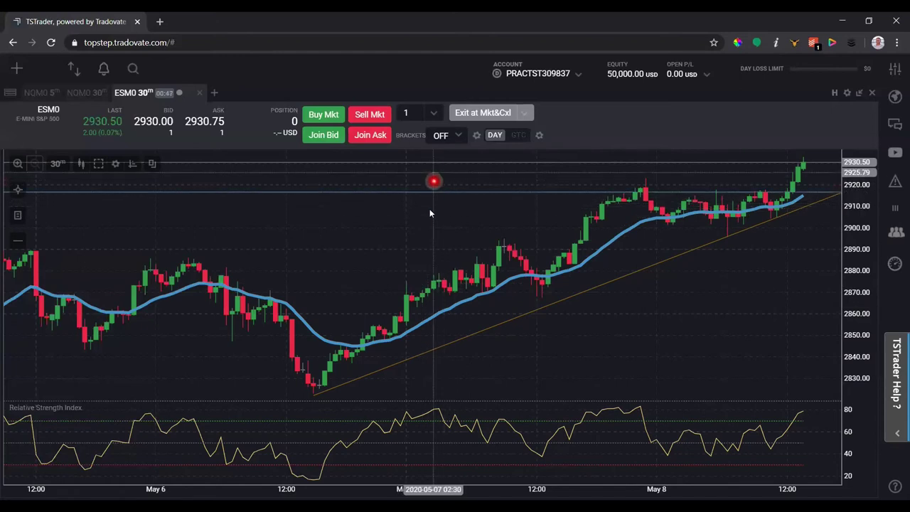
click(482, 191)
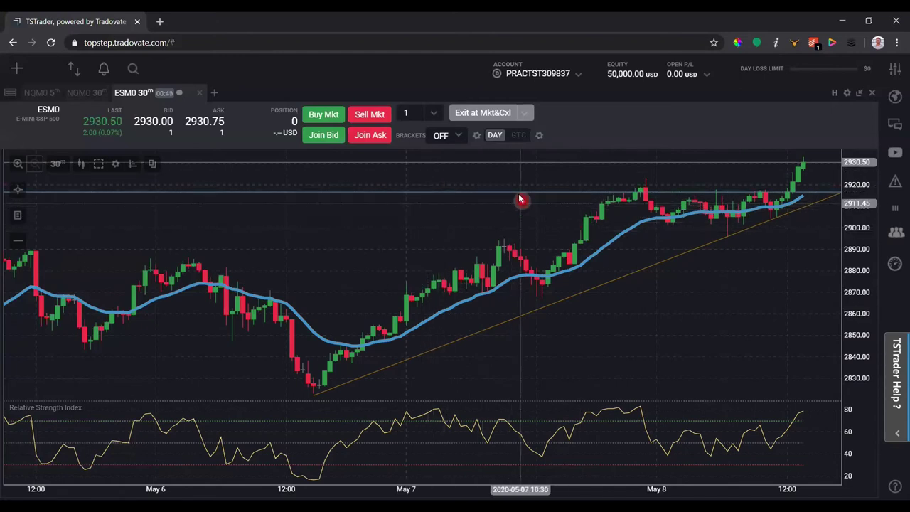
drag(521, 203, 521, 215)
mouse_move(519, 195)
mouse_down()
mouse_move(515, 211)
mouse_move(505, 179)
mouse_move(506, 188)
mouse_up()
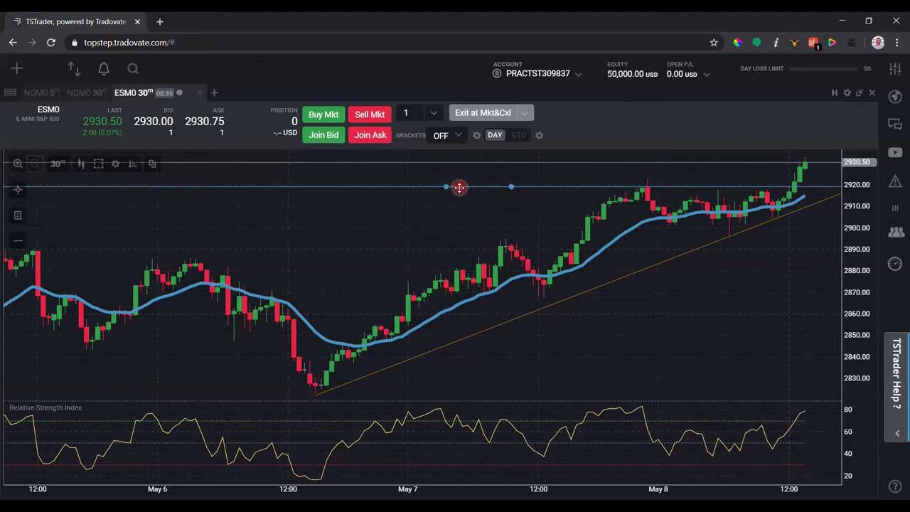
double_click(459, 187)
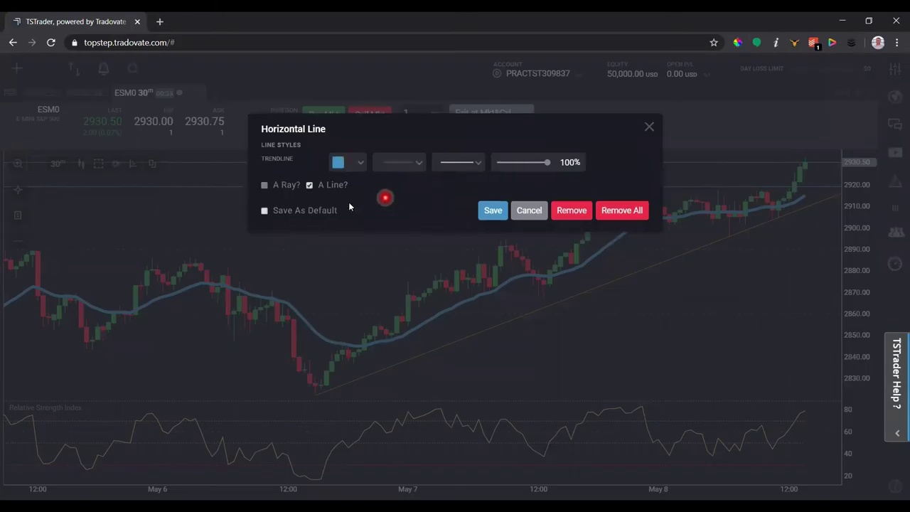
Step: Turn the line's full-width 'A Line?' option off and back on, saving each time
click(309, 185)
click(493, 211)
double_click(486, 192)
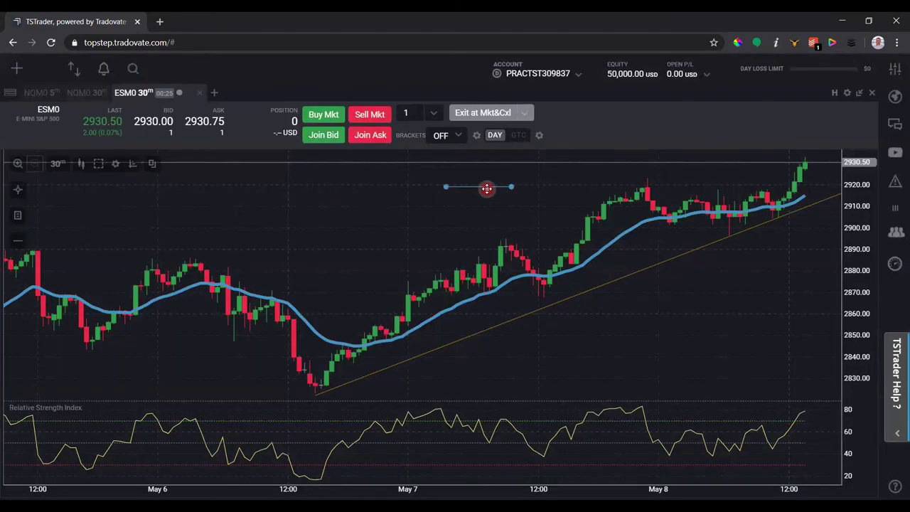
click(309, 185)
click(487, 210)
click(445, 208)
click(479, 184)
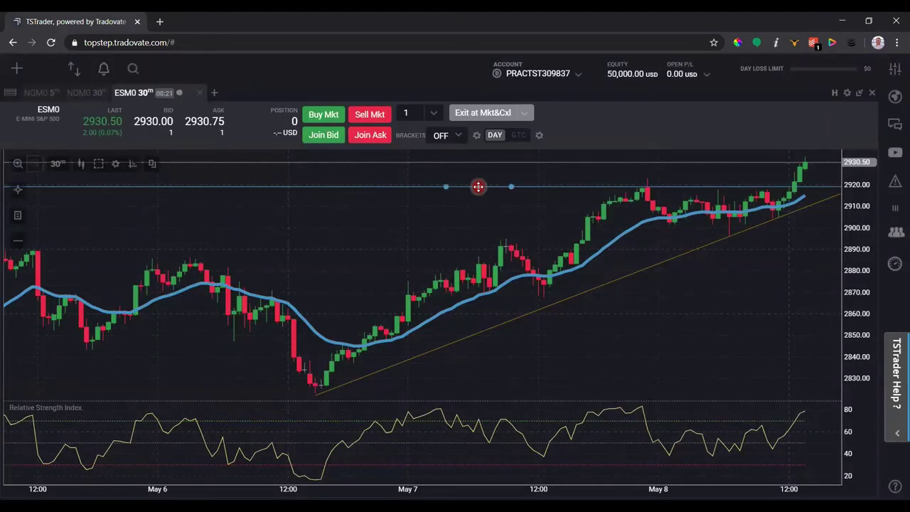
Step: Give the horizontal line the third, thicker line style and save it
double_click(479, 186)
click(417, 162)
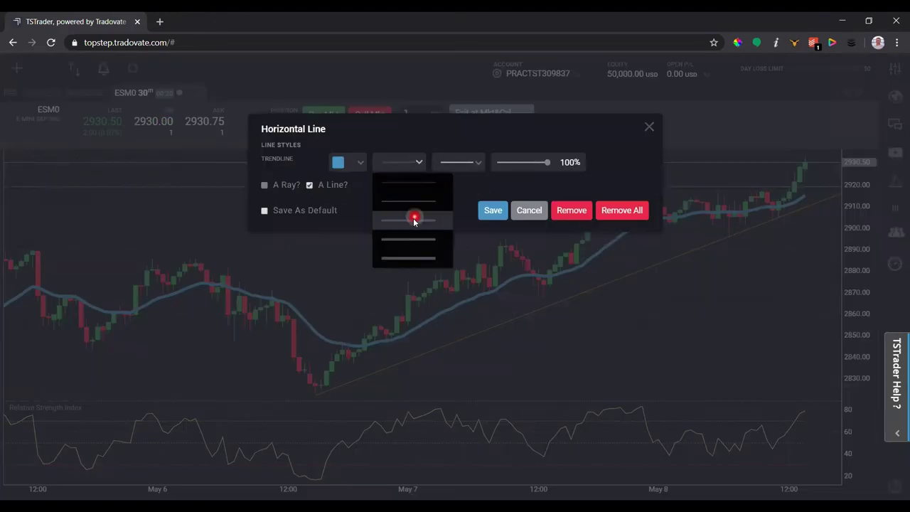
click(415, 220)
click(491, 207)
click(408, 221)
click(356, 227)
click(405, 185)
double_click(407, 184)
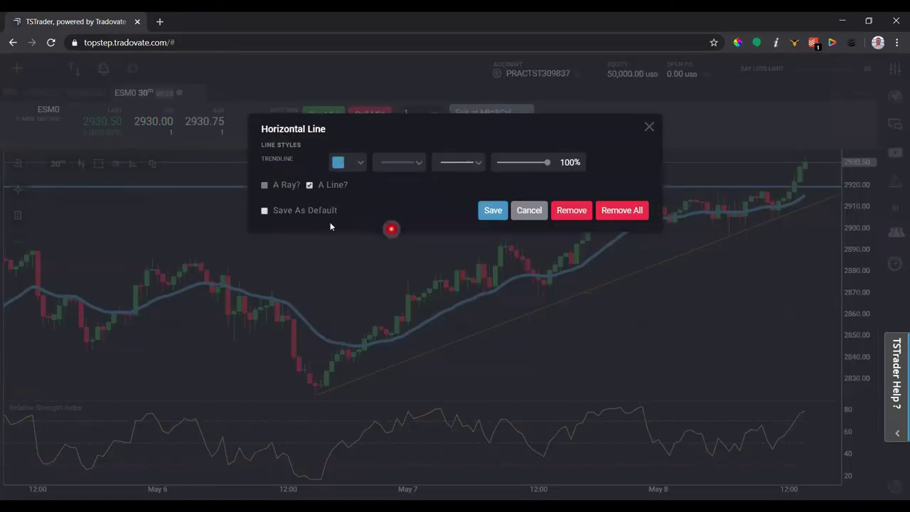
click(483, 211)
Step: Add a second horizontal line near 2890 and remove it again
mouse_move(50, 215)
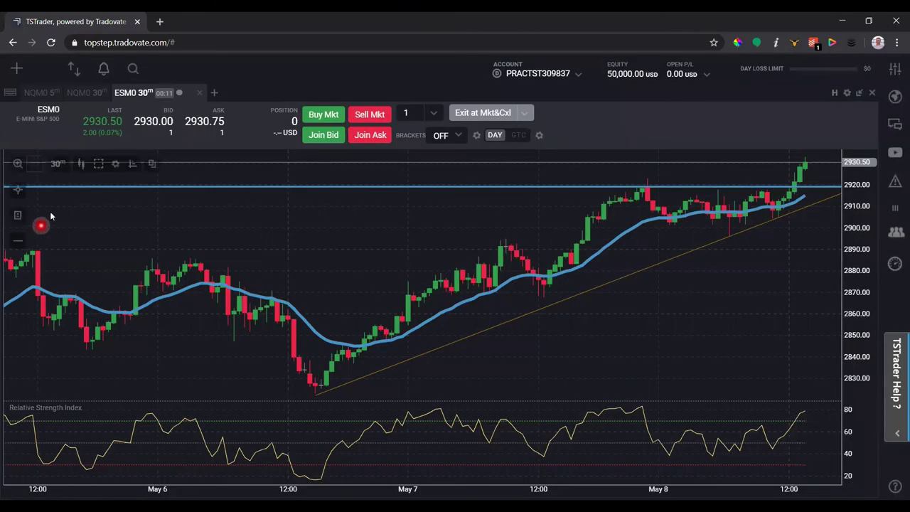
click(19, 246)
click(41, 308)
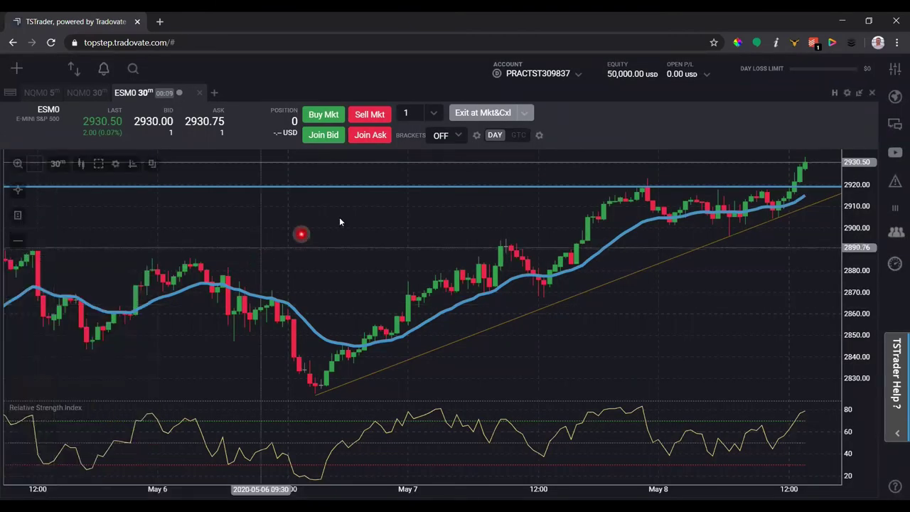
click(338, 246)
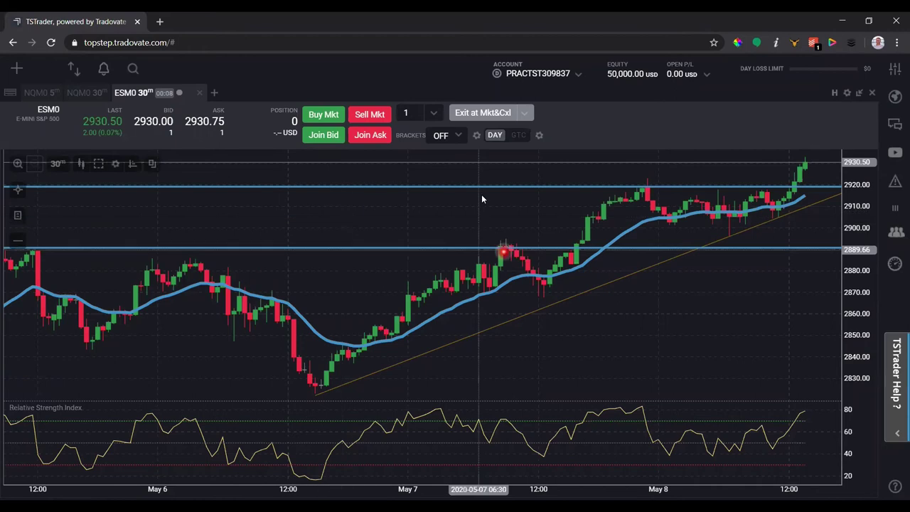
double_click(419, 247)
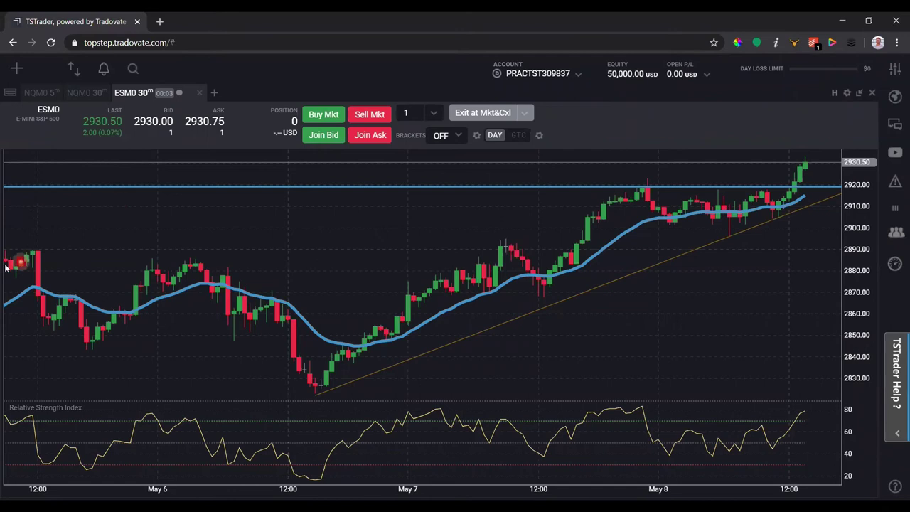
mouse_move(17, 227)
click(18, 243)
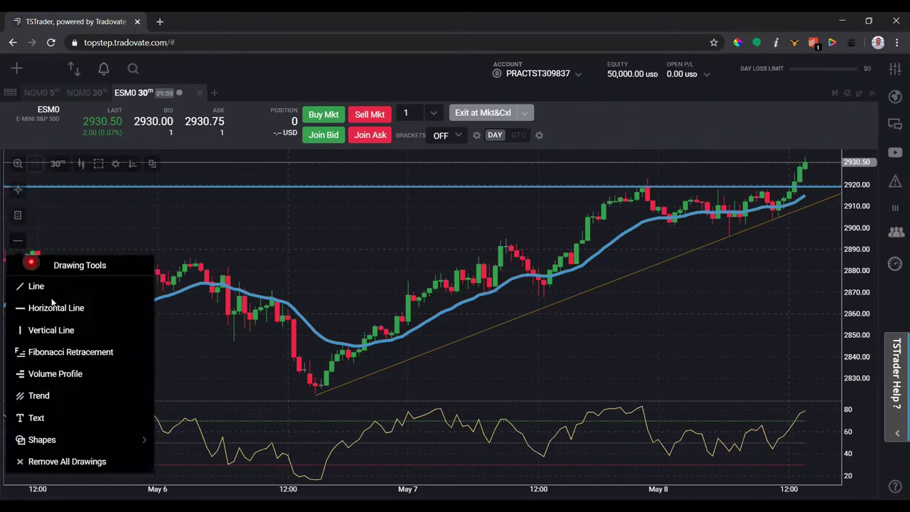
Step: Draw a Fibonacci retracement from the 2923.31 high to 2867.31 and open its settings
click(69, 352)
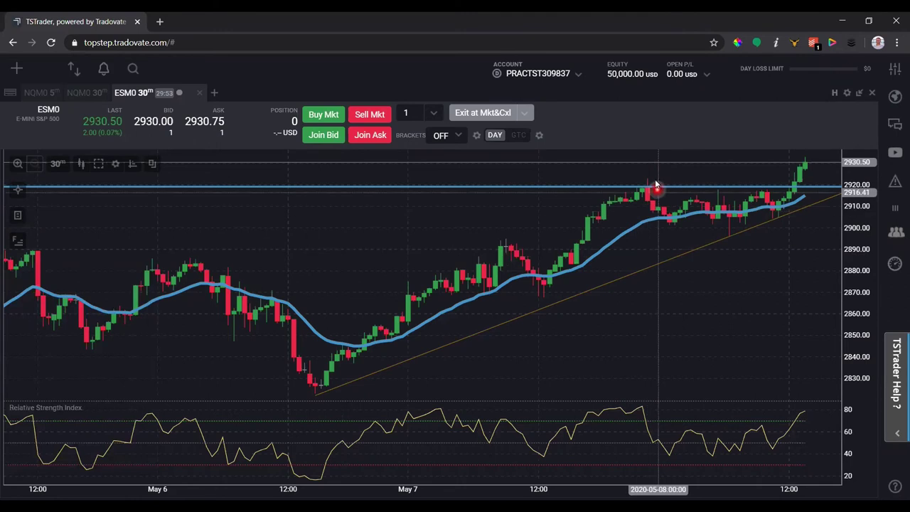
mouse_move(645, 183)
mouse_down()
mouse_move(602, 228)
mouse_move(568, 295)
mouse_move(553, 308)
mouse_move(534, 303)
mouse_move(540, 298)
mouse_up()
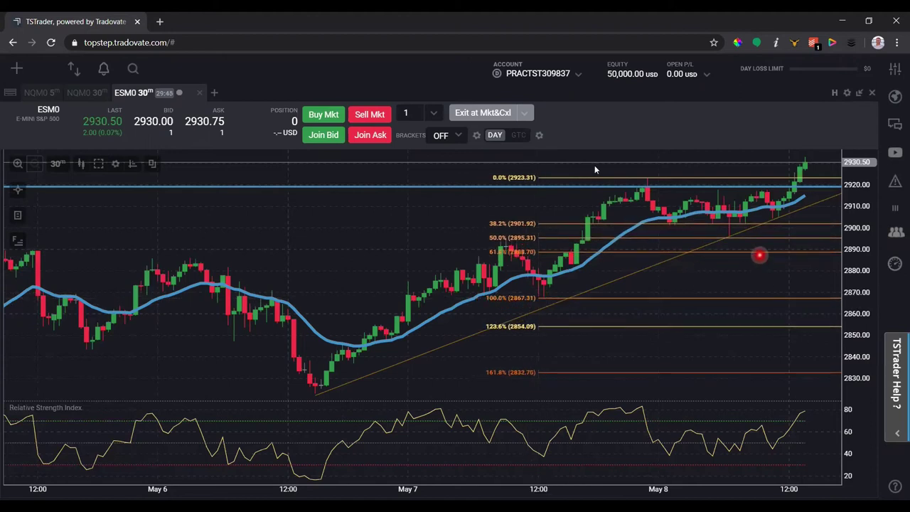
click(747, 236)
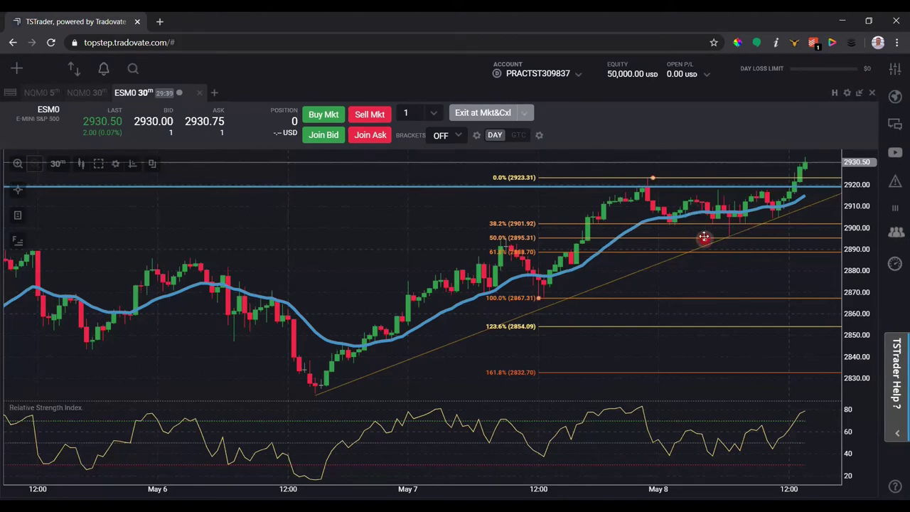
click(718, 240)
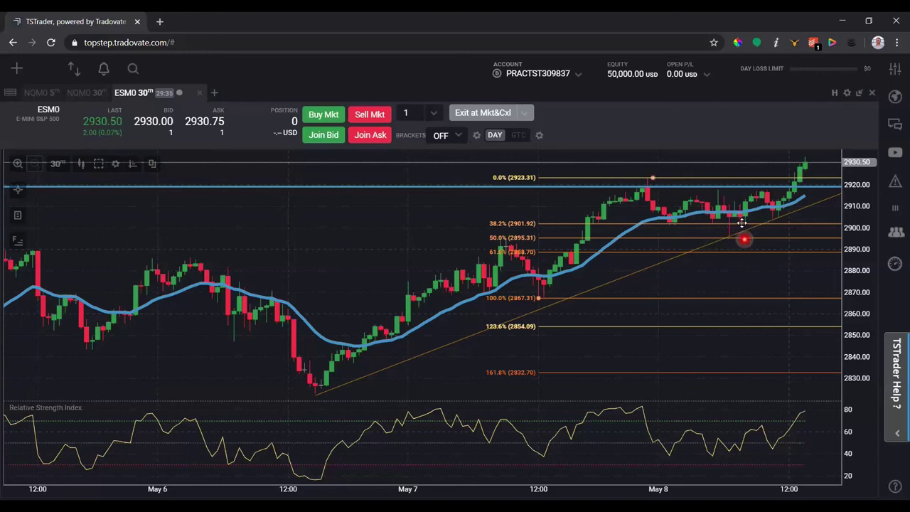
double_click(661, 251)
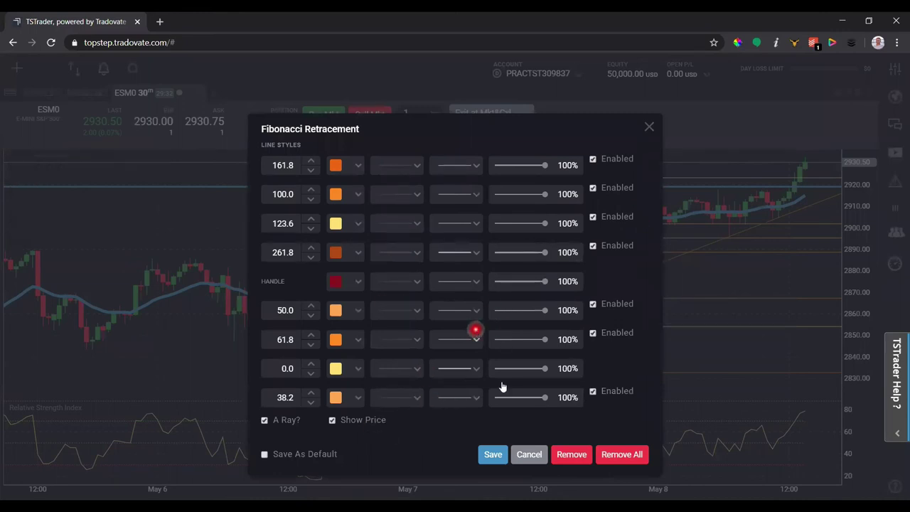
Step: Delete the existing Fibonacci retracement from the chart
click(537, 460)
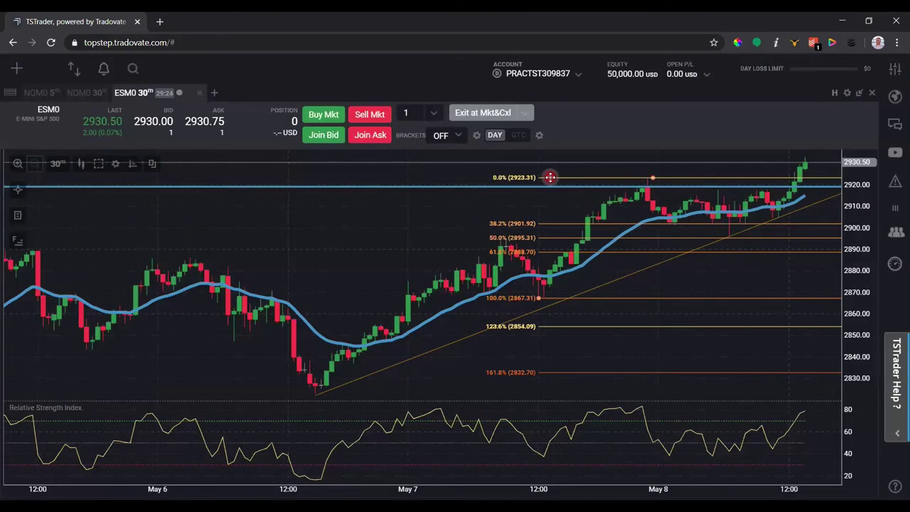
double_click(588, 177)
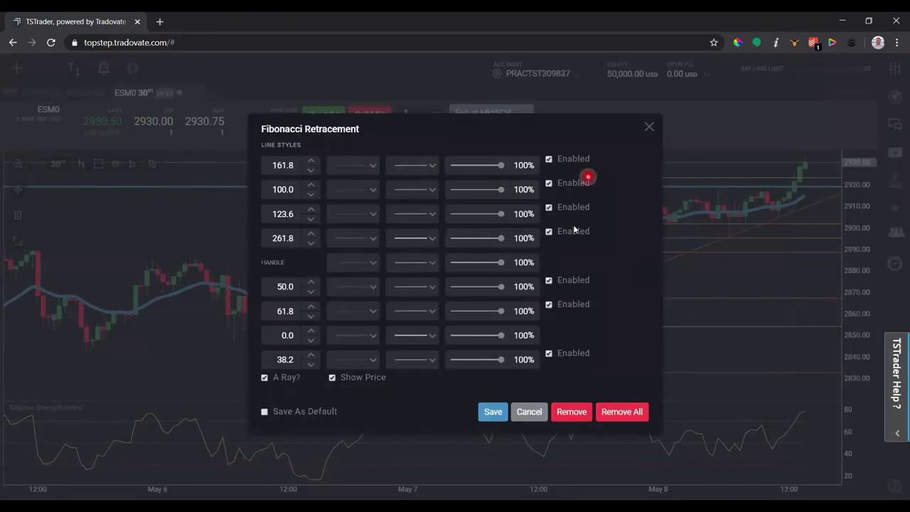
click(571, 454)
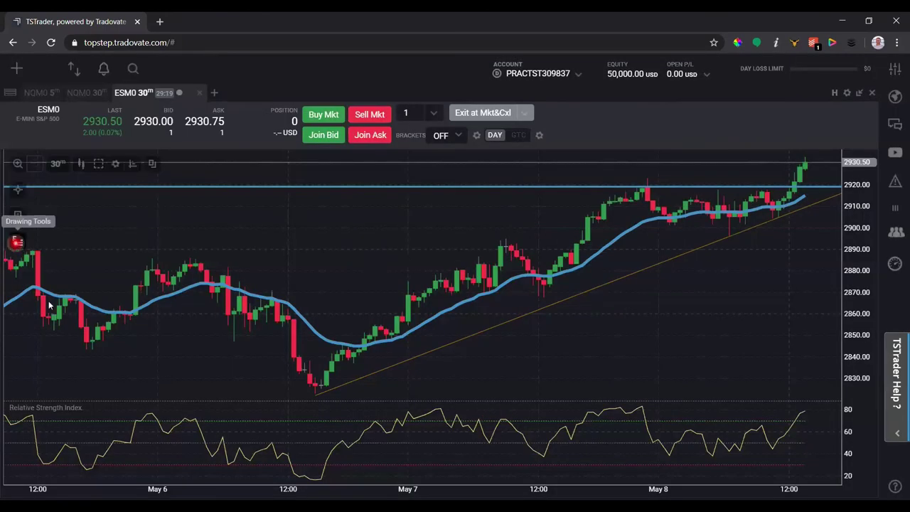
Step: Draw a new Fibonacci retracement from the 2866.76 low to the 2923.04 high
click(17, 242)
click(71, 349)
click(544, 302)
click(645, 180)
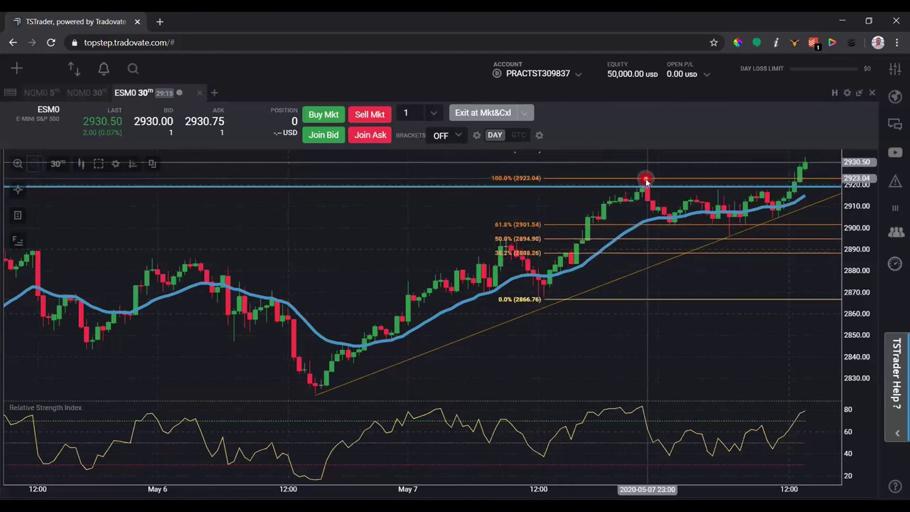
click(652, 303)
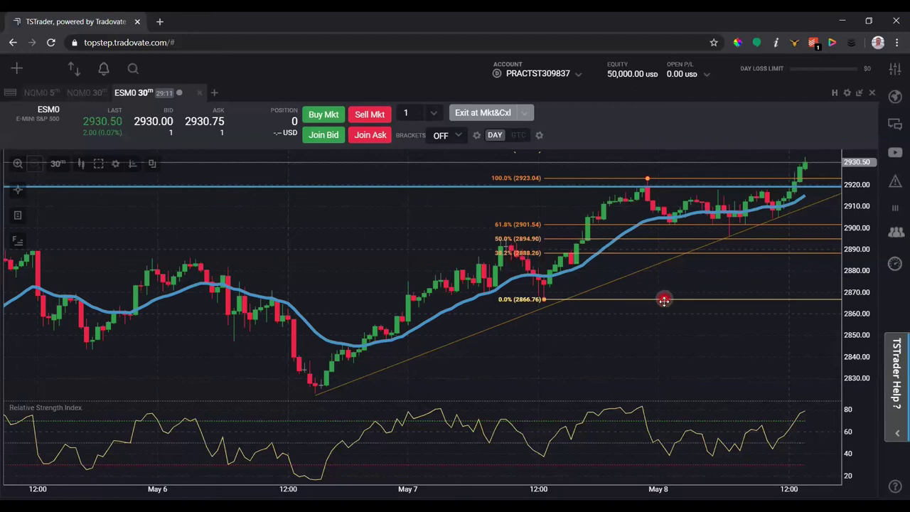
click(17, 240)
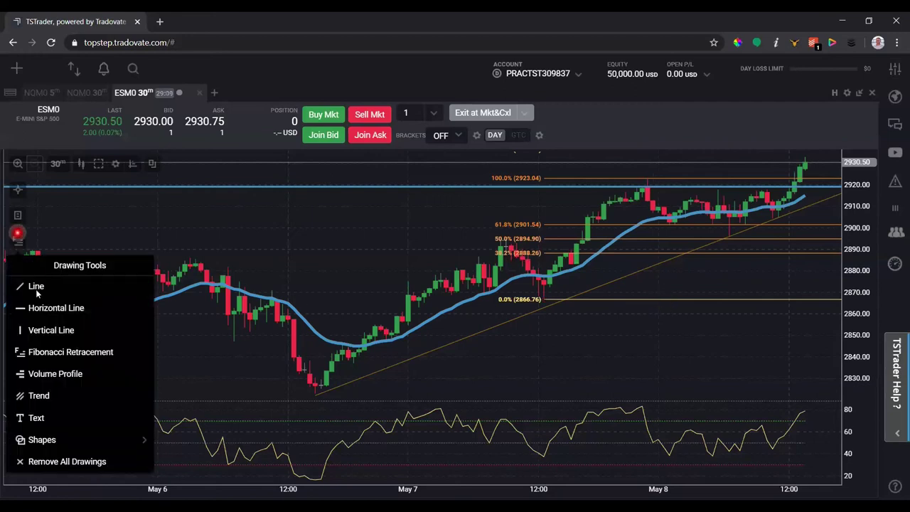
Step: Draw a Volume Profile spanning the late May 5 bars through early May 7
click(54, 373)
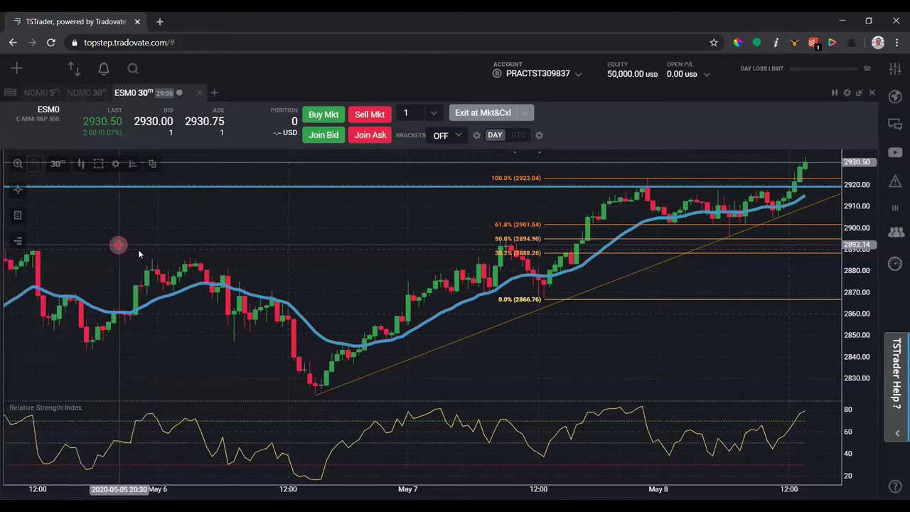
drag(116, 244, 142, 252)
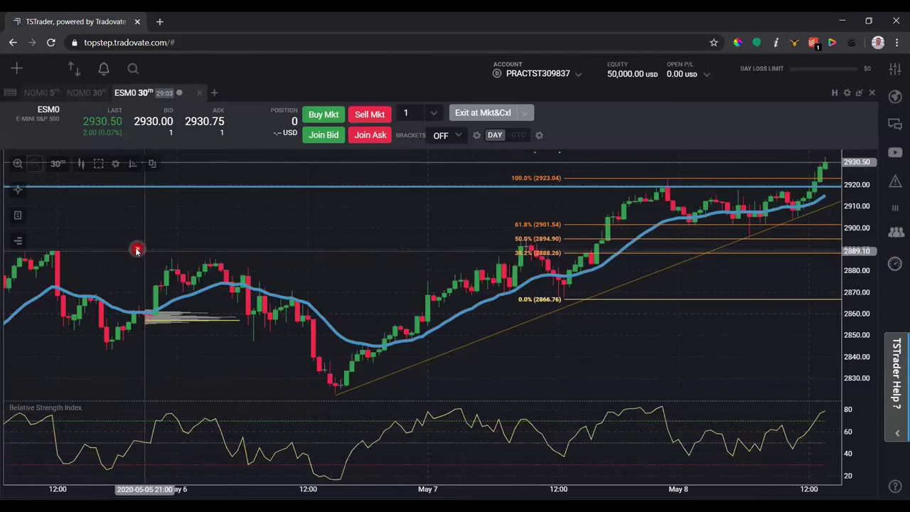
drag(191, 237, 468, 243)
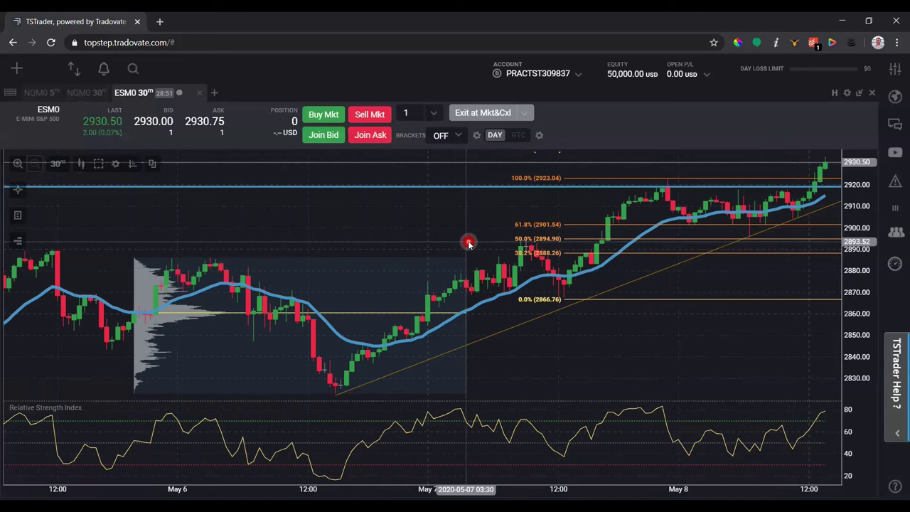
drag(469, 243, 468, 243)
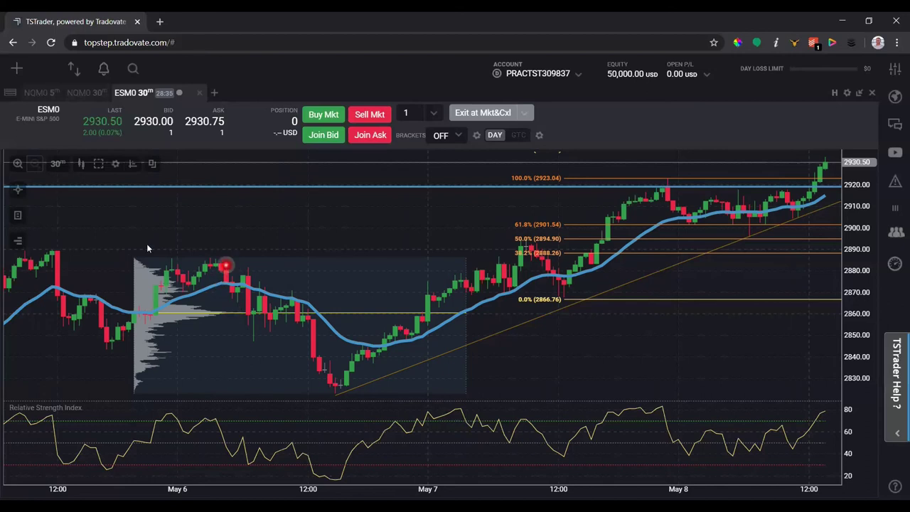
click(18, 242)
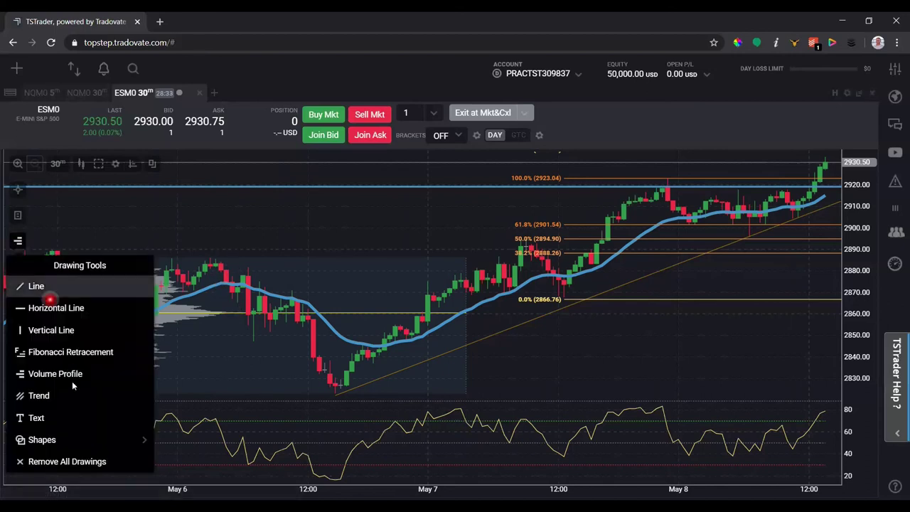
Step: Add a light-blue text note 'Market is in an uptrend! Go long' above the May 6 bars
click(66, 415)
click(183, 211)
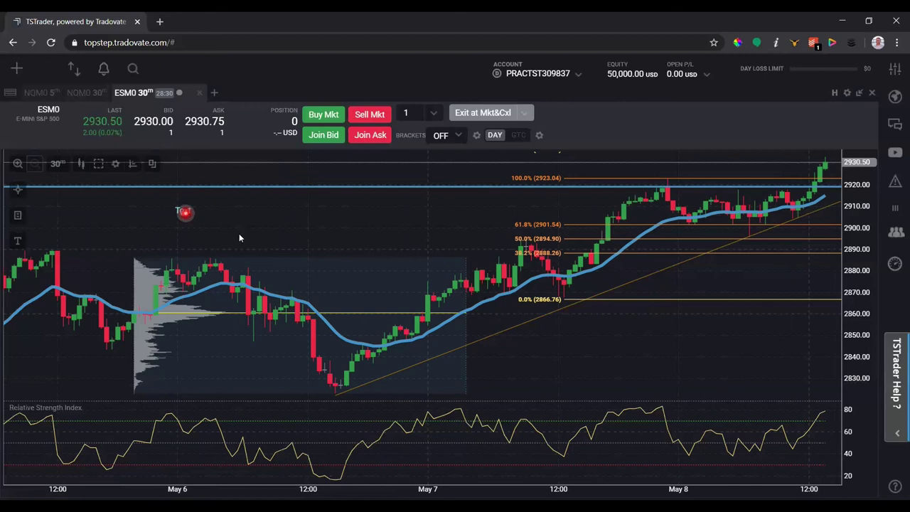
double_click(183, 210)
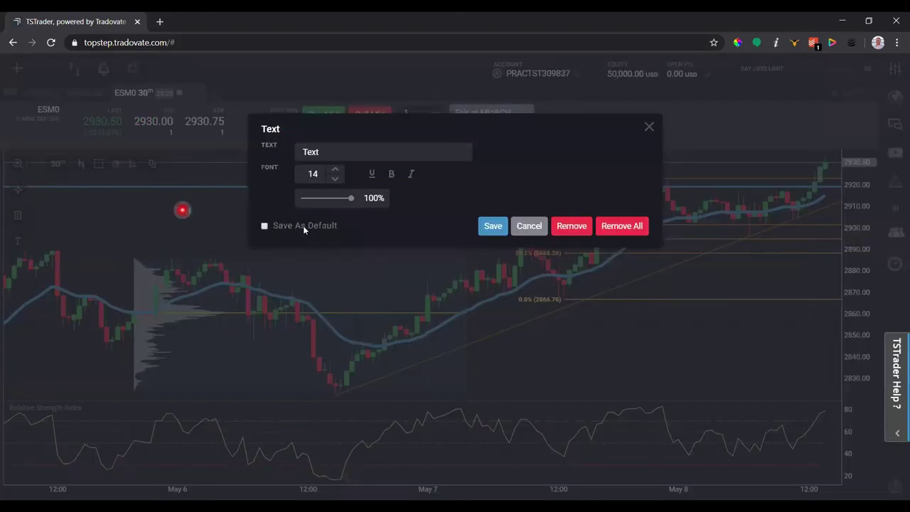
click(330, 151)
click(270, 152)
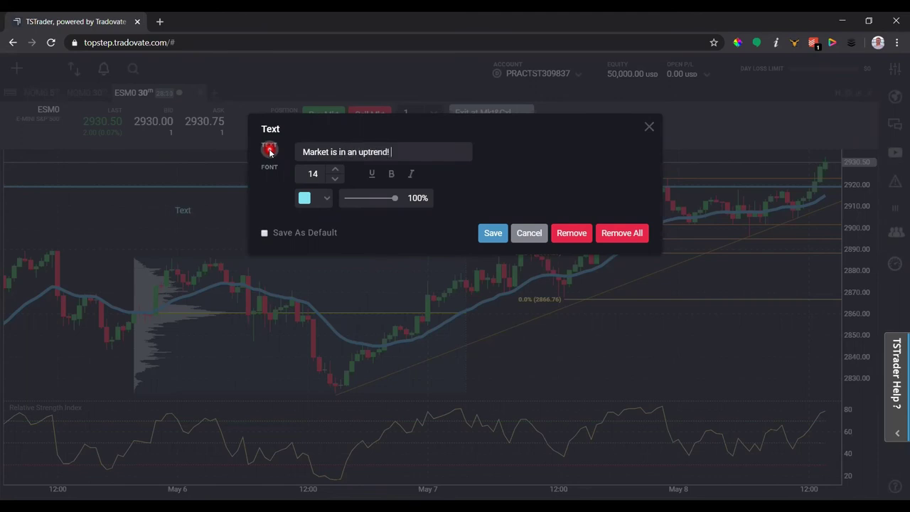
click(492, 232)
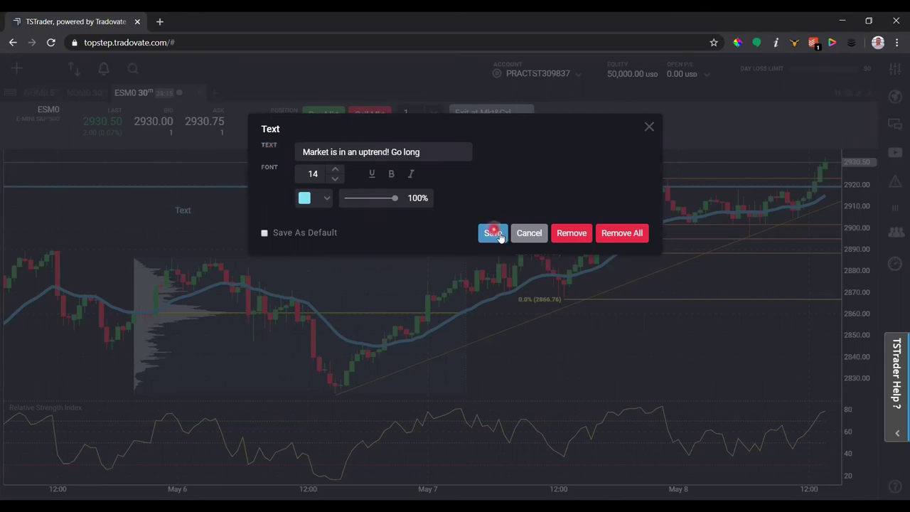
click(205, 210)
click(270, 211)
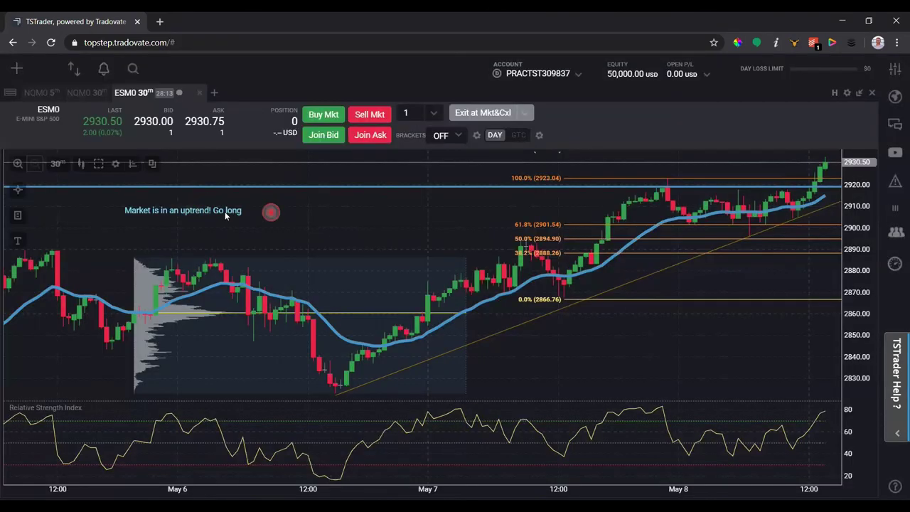
click(200, 211)
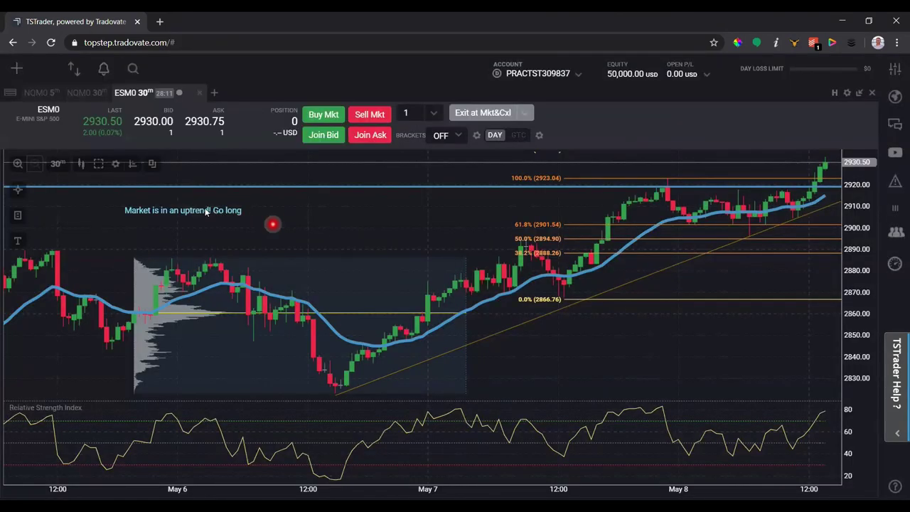
Step: Move the uptrend text note further right across the chart
drag(214, 222, 339, 236)
click(294, 260)
click(55, 267)
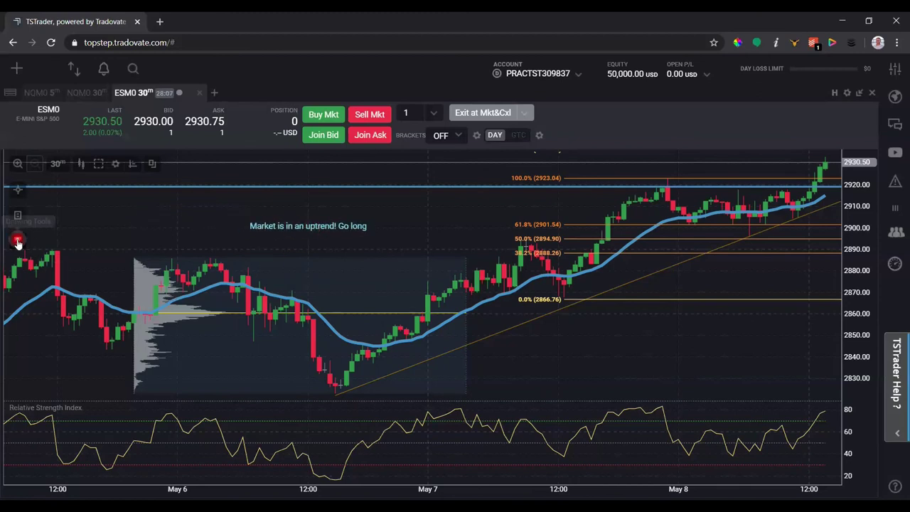
Step: Draw a small rectangle around the May 5 peak near 2890
click(18, 240)
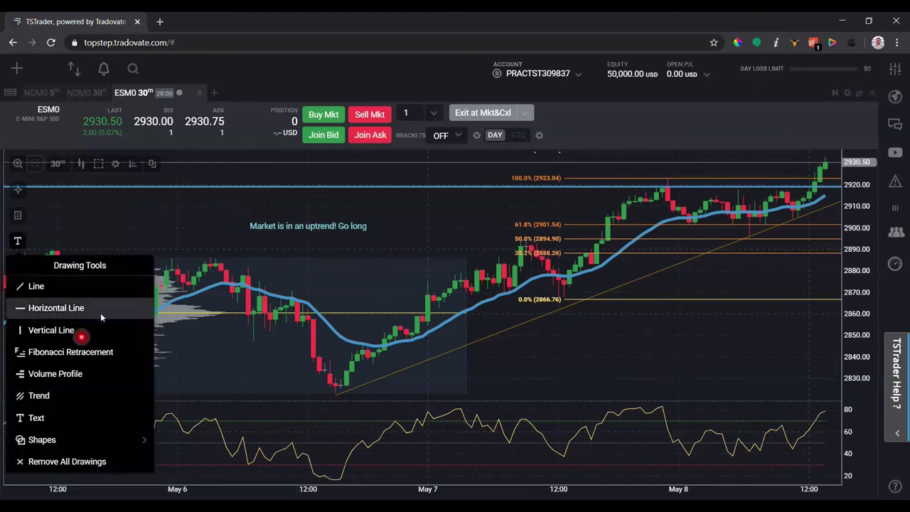
click(56, 440)
click(46, 288)
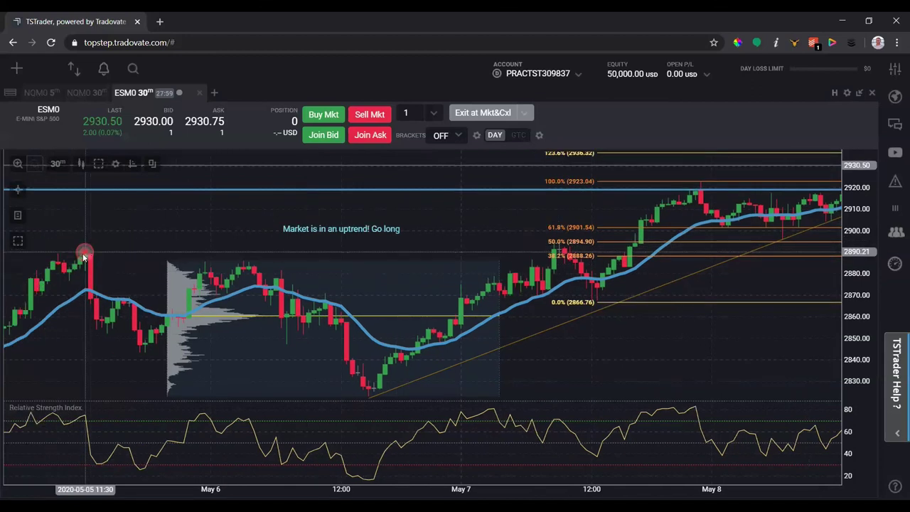
click(59, 244)
click(100, 244)
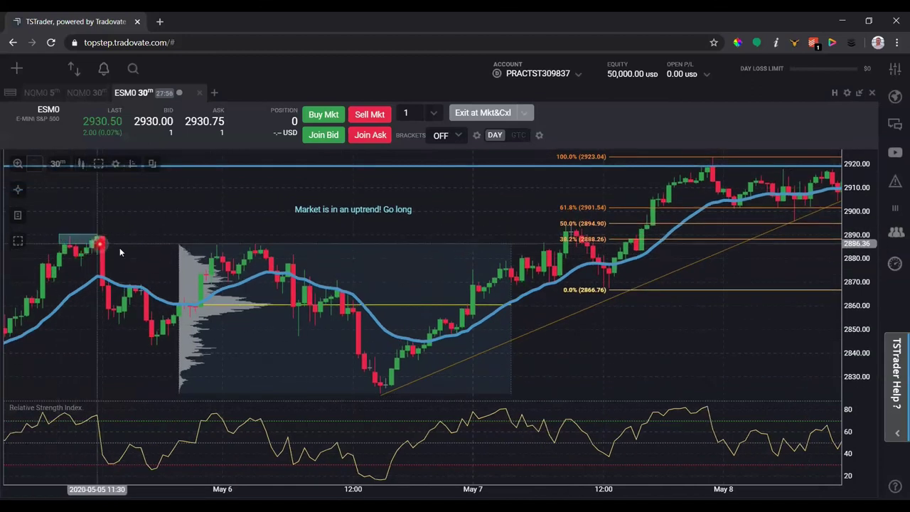